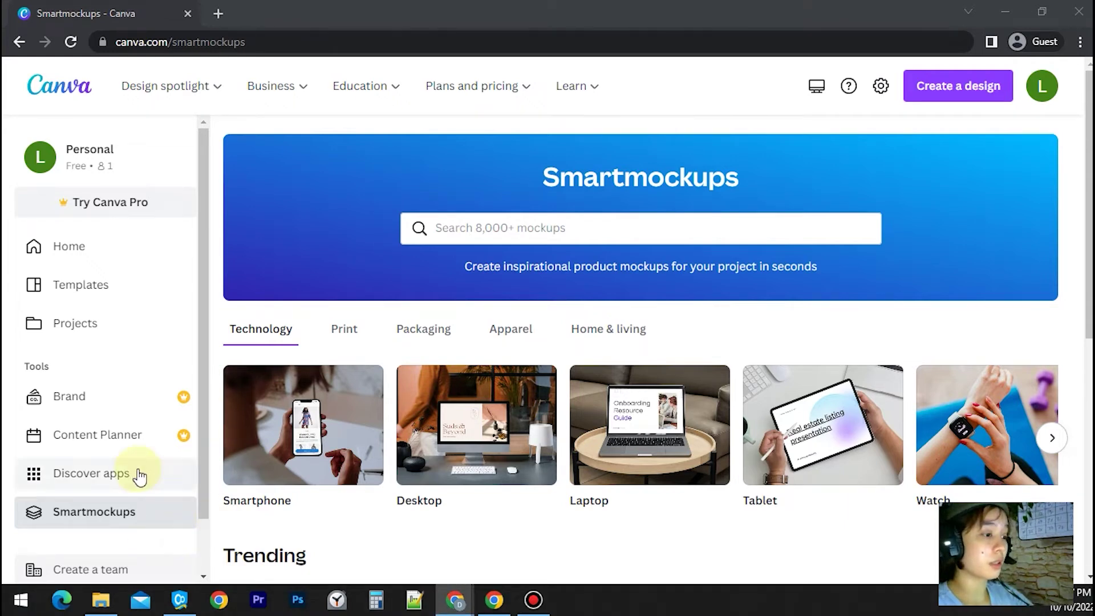
# - Scroll down the member's Smartmockups page, which sits beside the admin's team window
pyautogui.scroll(-1, 140, 476)
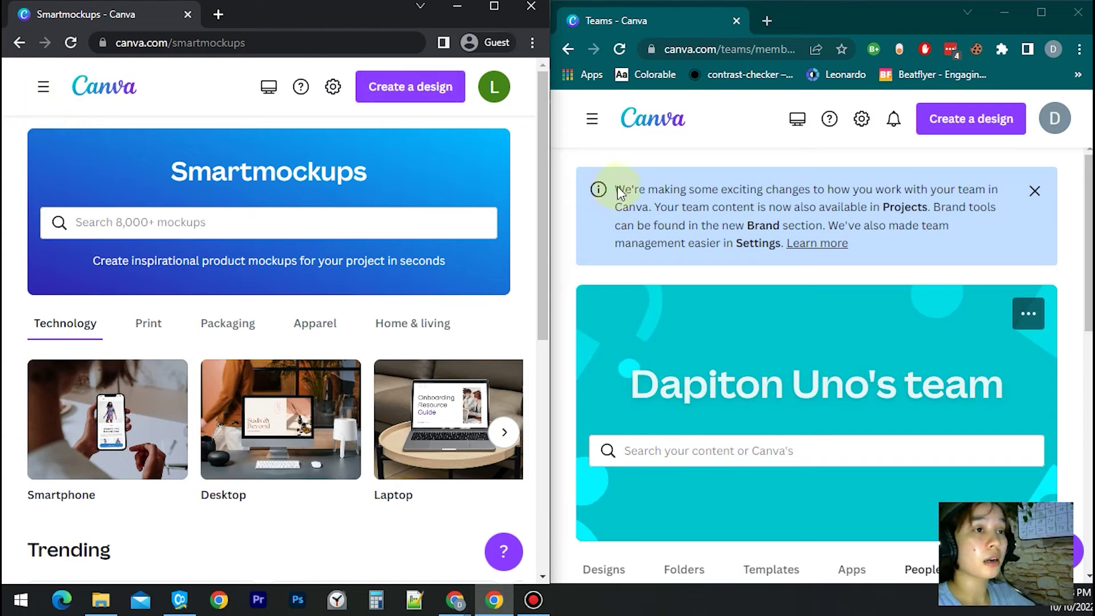
# - In the admin window, go to the team's People tab listing 2 people (Owner and Member)
pyautogui.click(848, 5)
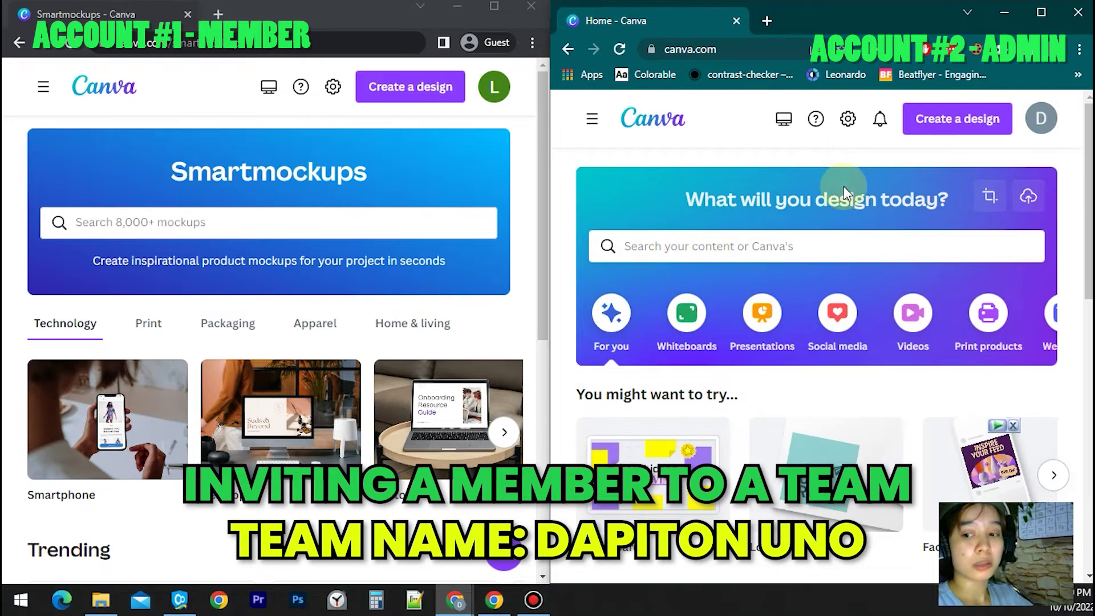
pyautogui.click(592, 120)
pyautogui.scroll(-4, 676, 363)
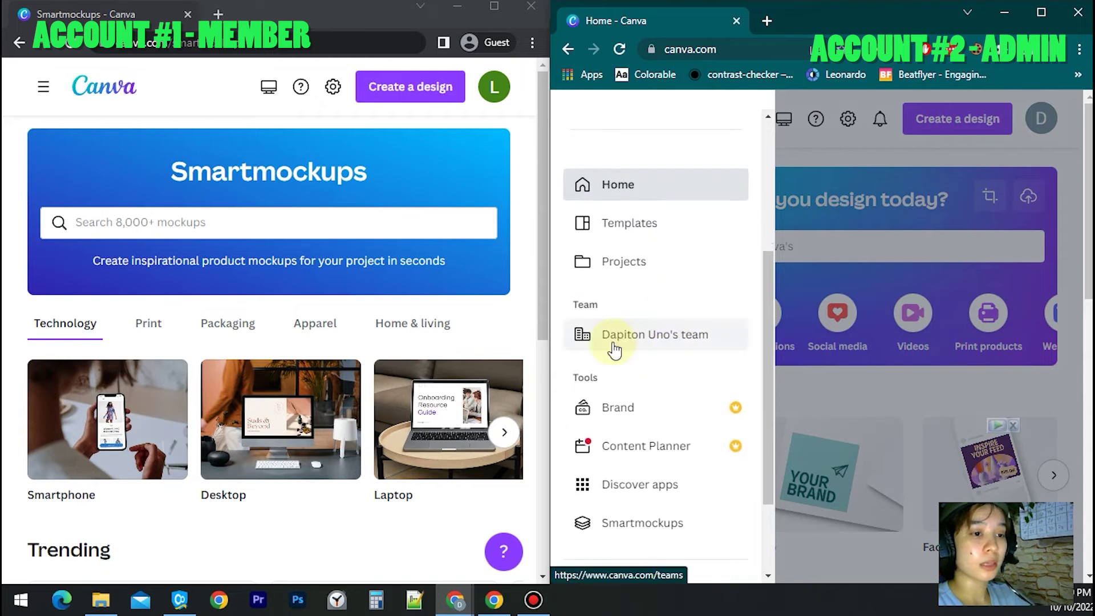
pyautogui.click(696, 336)
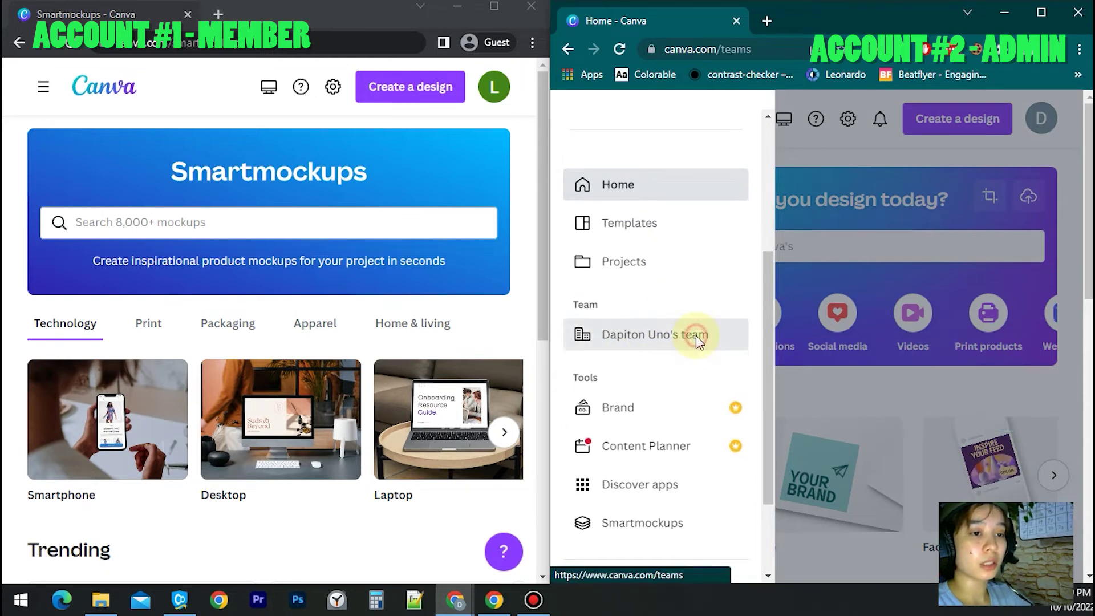
pyautogui.scroll(-4, 758, 262)
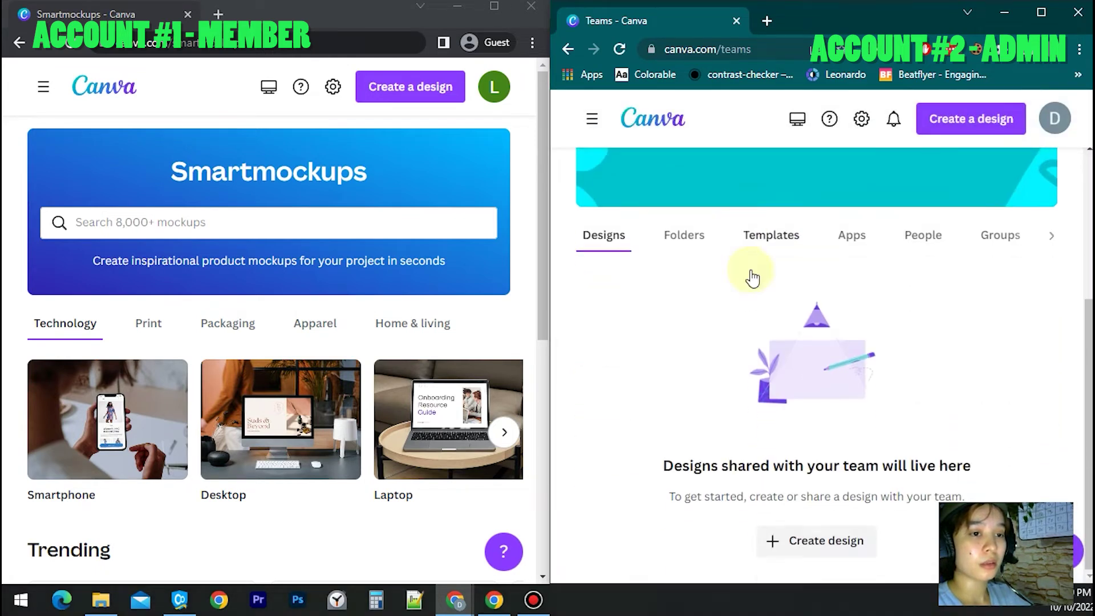
pyautogui.click(920, 236)
pyautogui.scroll(-8, 714, 348)
pyautogui.scroll(-1, 713, 340)
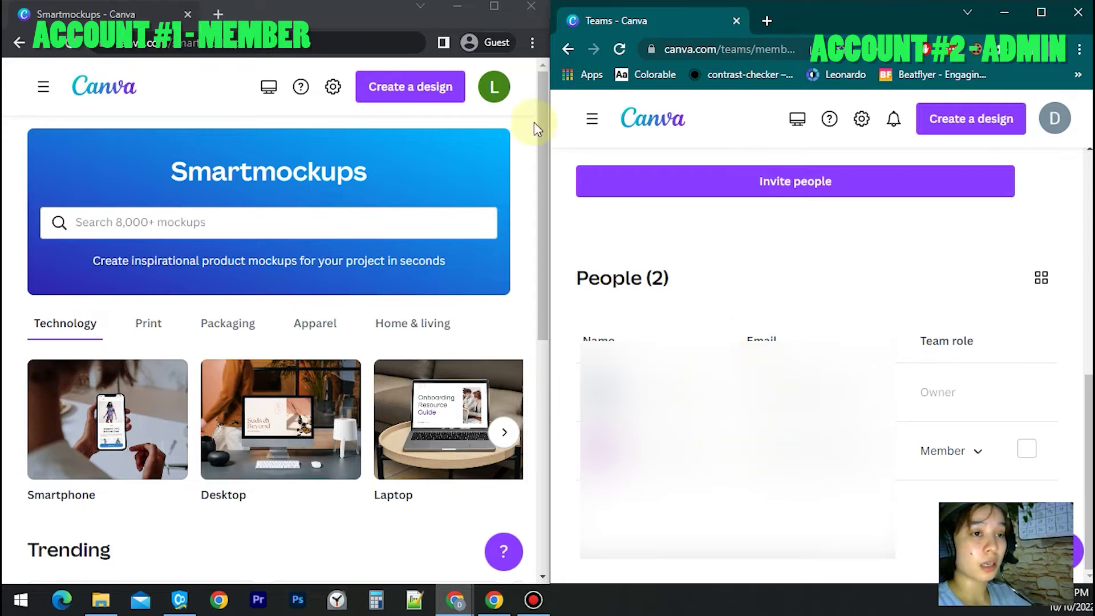
# - Copy the member account's e-mail address from its Account settings
pyautogui.click(494, 87)
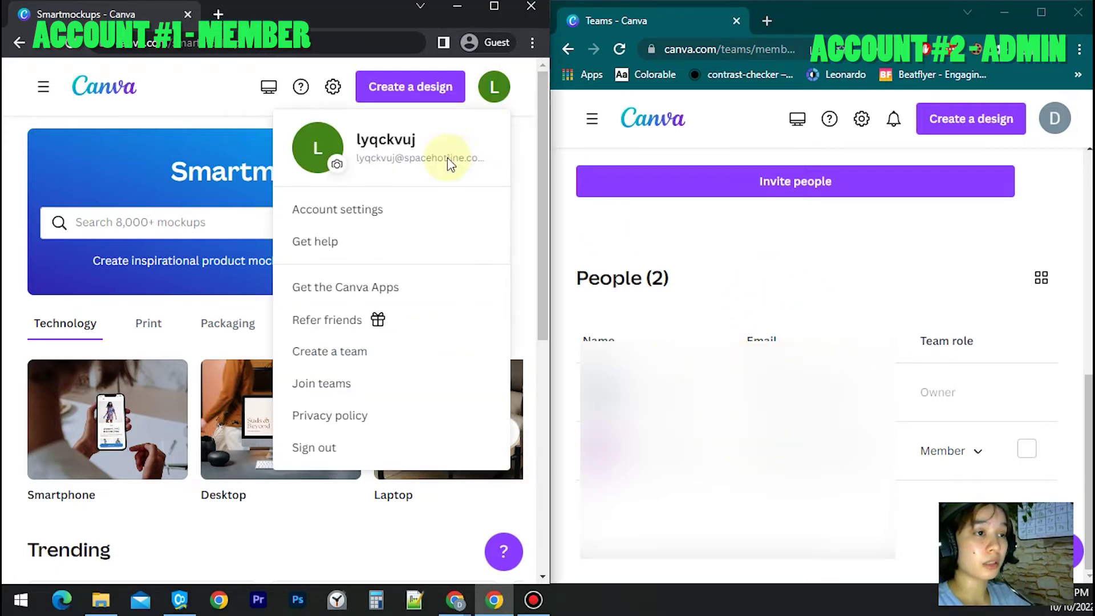
pyautogui.click(339, 209)
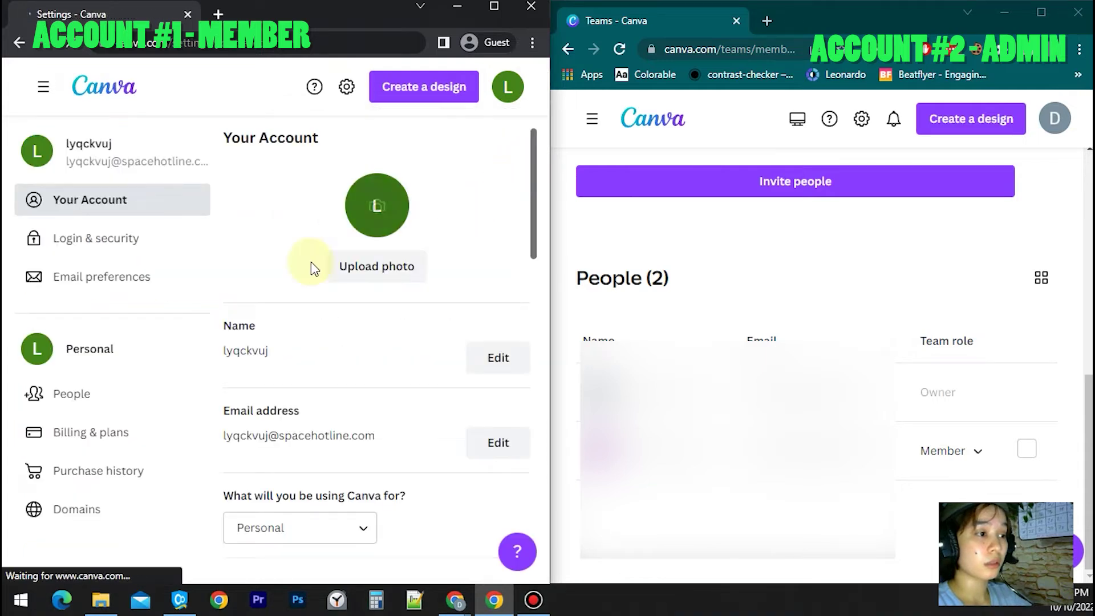
pyautogui.scroll(-1, 312, 267)
pyautogui.moveTo(384, 360); pyautogui.dragTo(225, 368)
pyautogui.hotkey('ctrl', 'c')
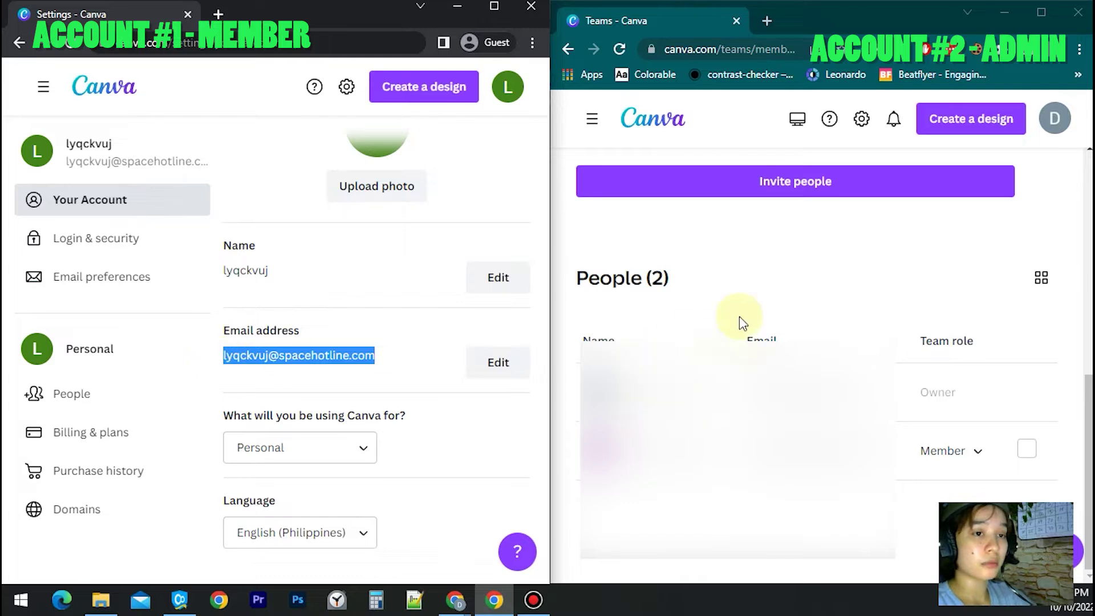
pyautogui.scroll(3, 739, 317)
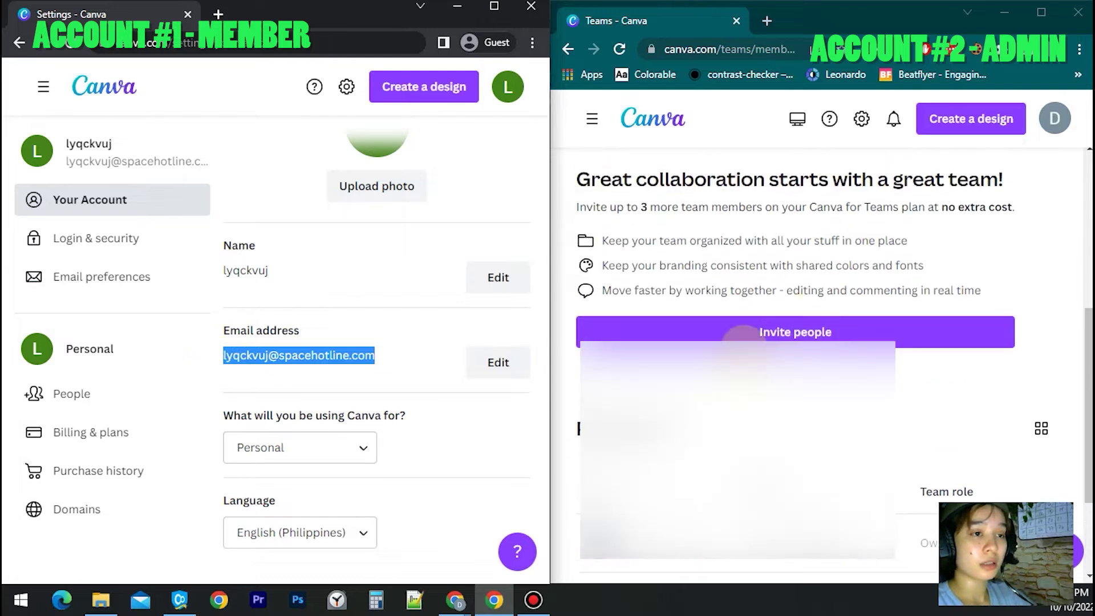
# - Invite that e-mail address to the admin's team, leaving it listed as Invited
pyautogui.click(742, 338)
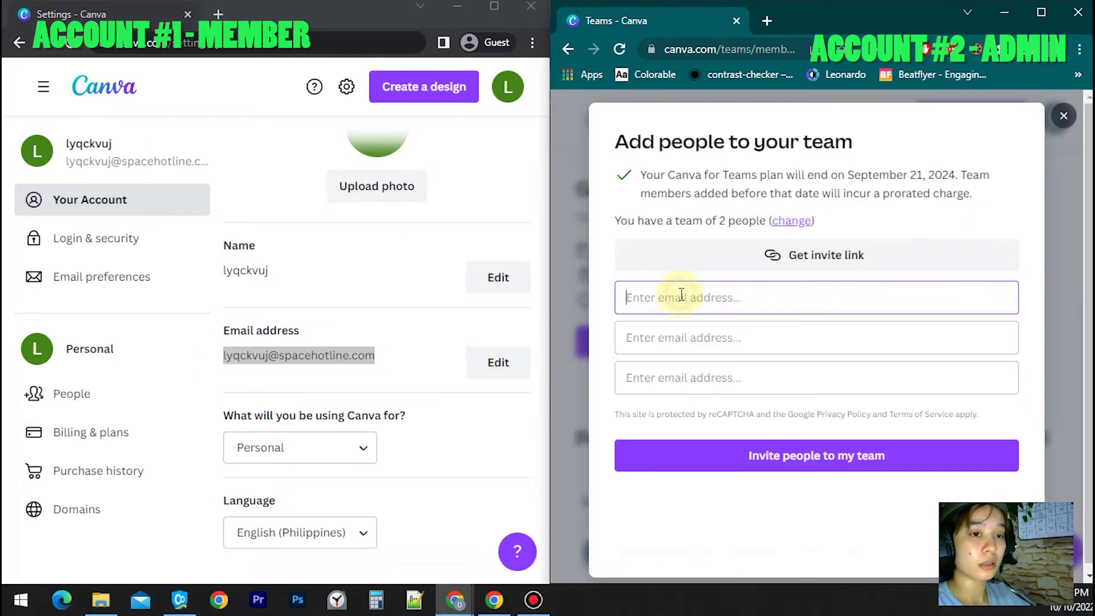
pyautogui.hotkey('ctrl', 'v')
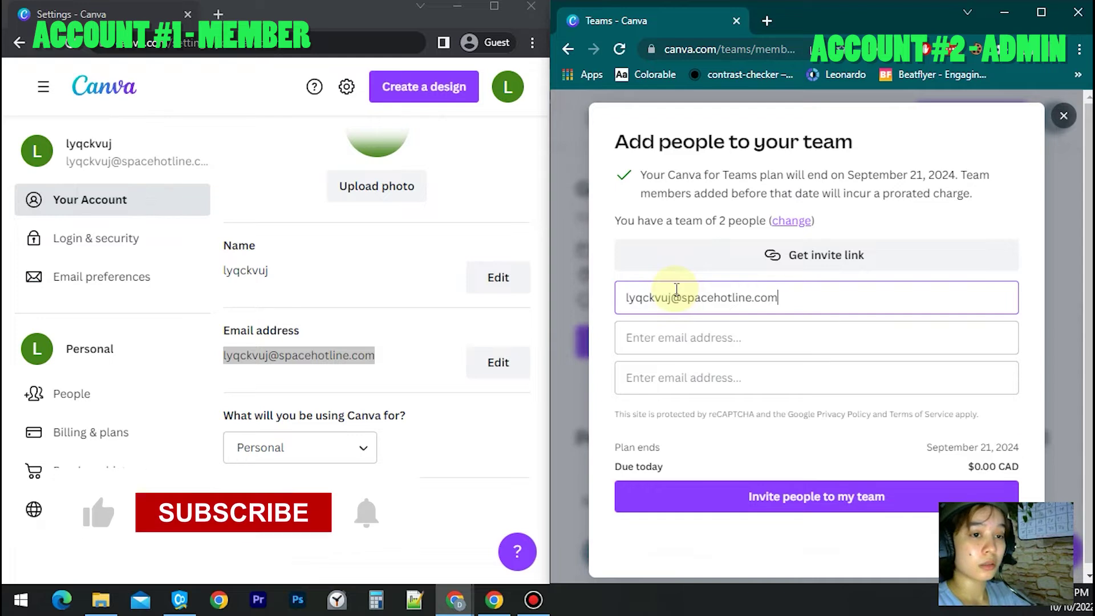
pyautogui.click(760, 514)
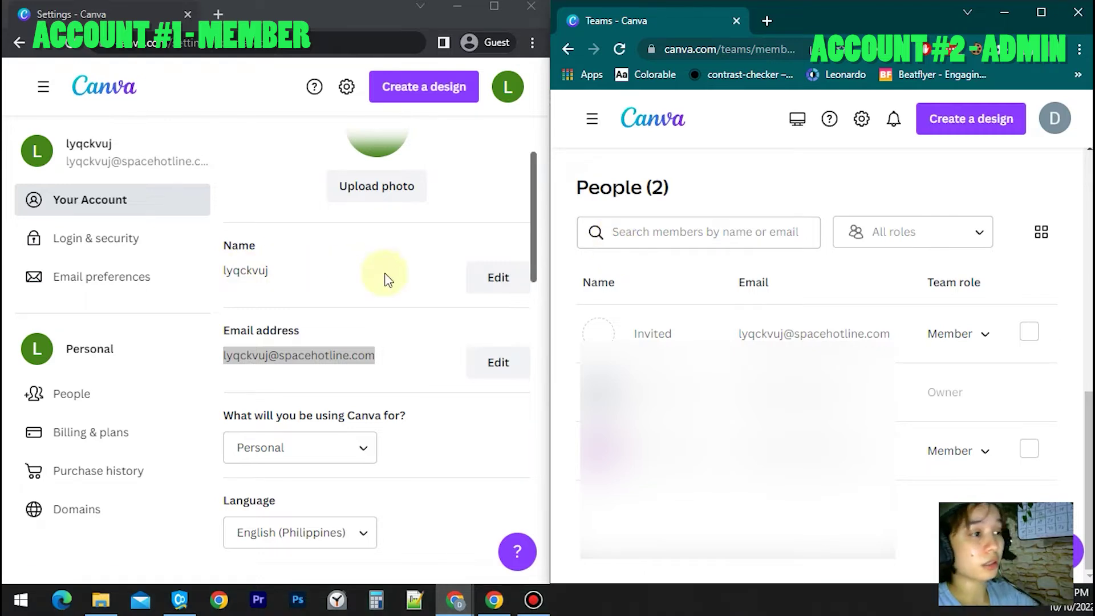
# - Accept the team invitation in the member account, dismissing the Not now and Got it prompts
pyautogui.click(218, 14)
pyautogui.hotkey('ctrl', 'v')
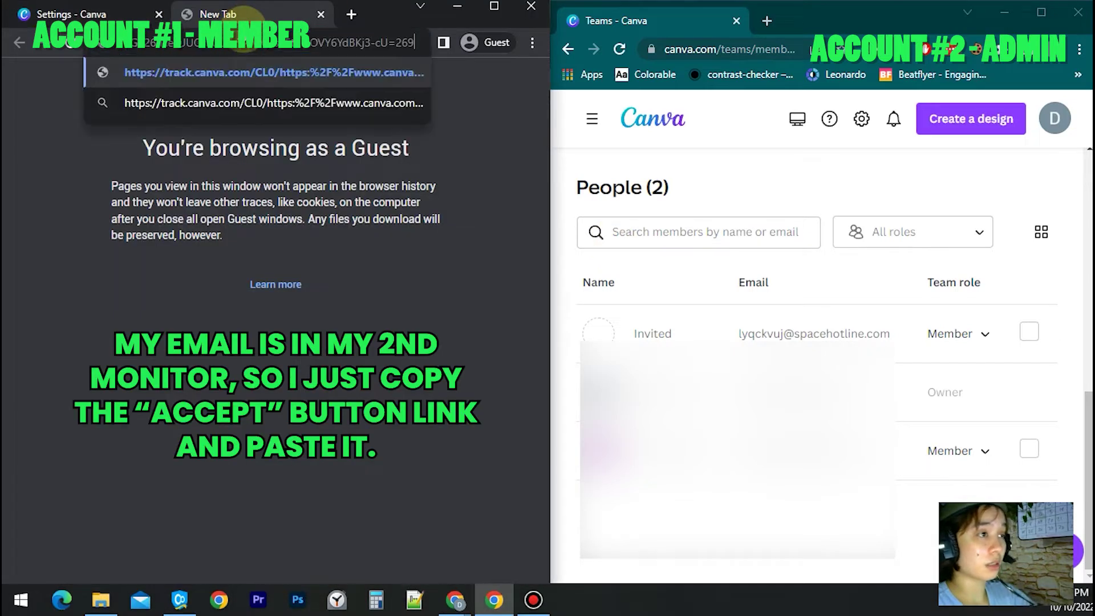
pyautogui.press('Return')
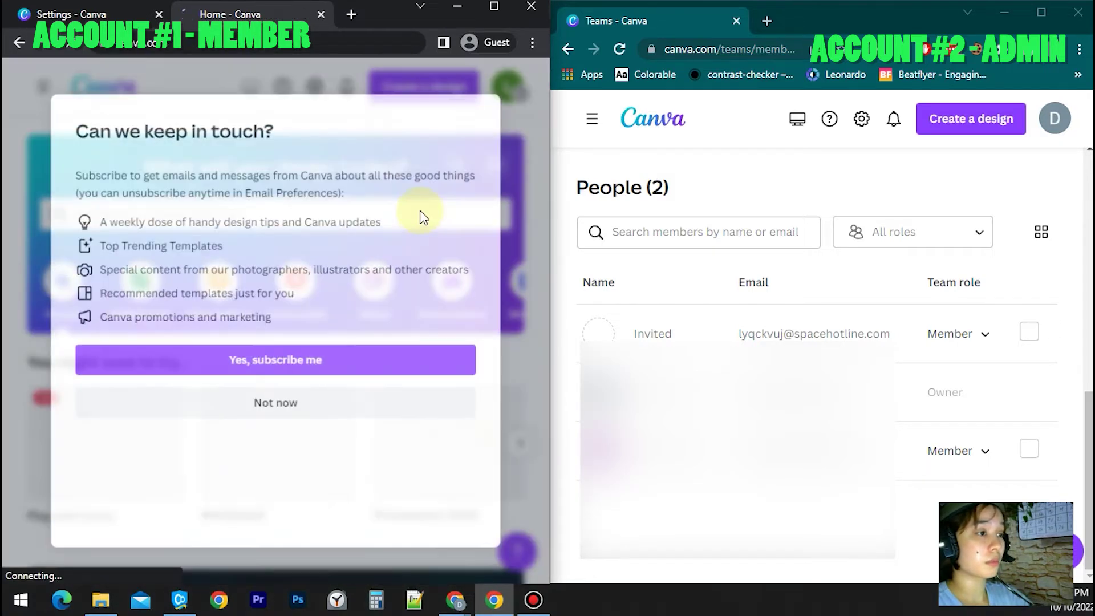
pyautogui.click(295, 415)
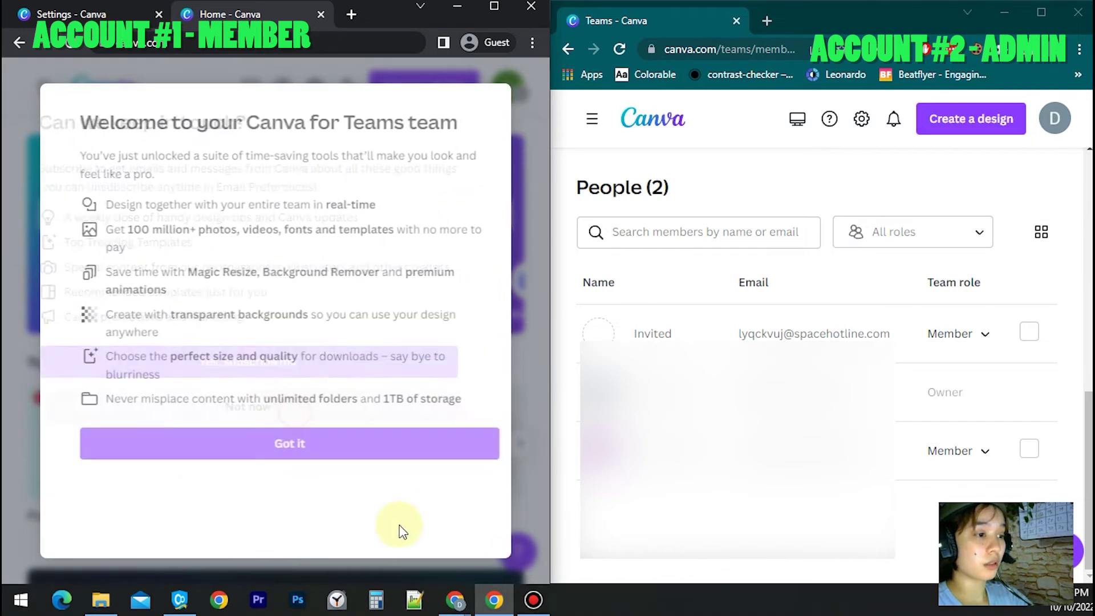
pyautogui.click(300, 450)
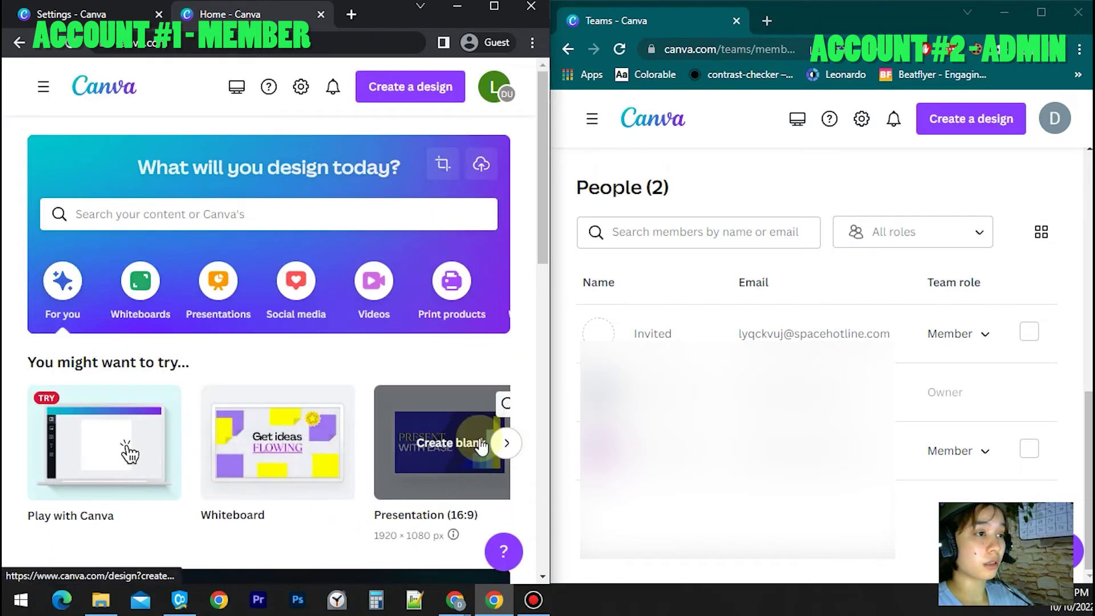
# - Reload the admin's Teams page to confirm 3 people, with the member no longer Invited
pyautogui.click(619, 49)
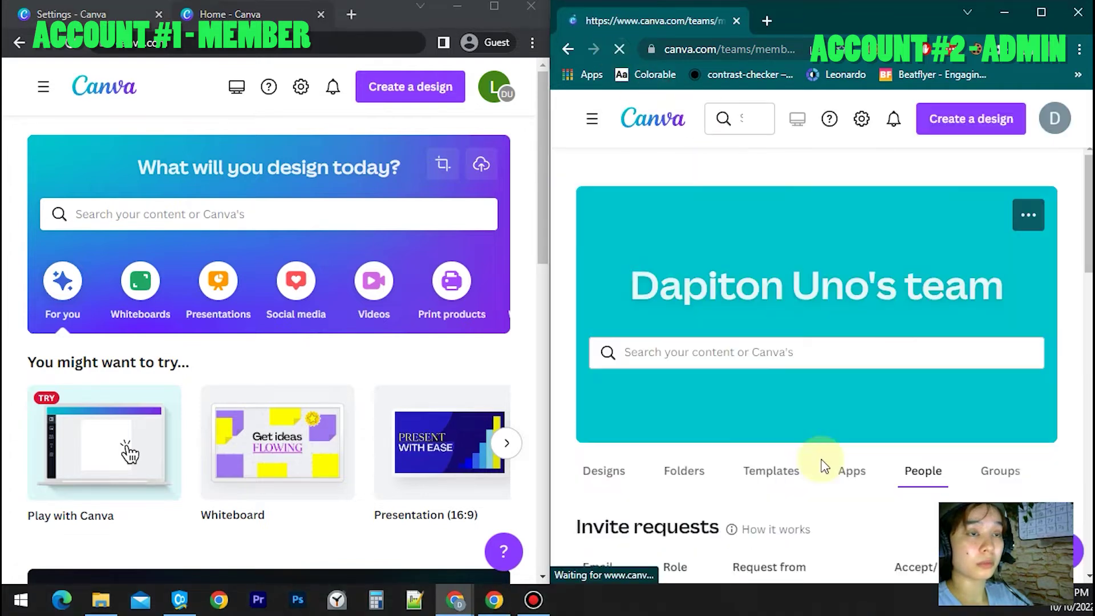
pyautogui.click(783, 403)
pyautogui.scroll(-5, 782, 403)
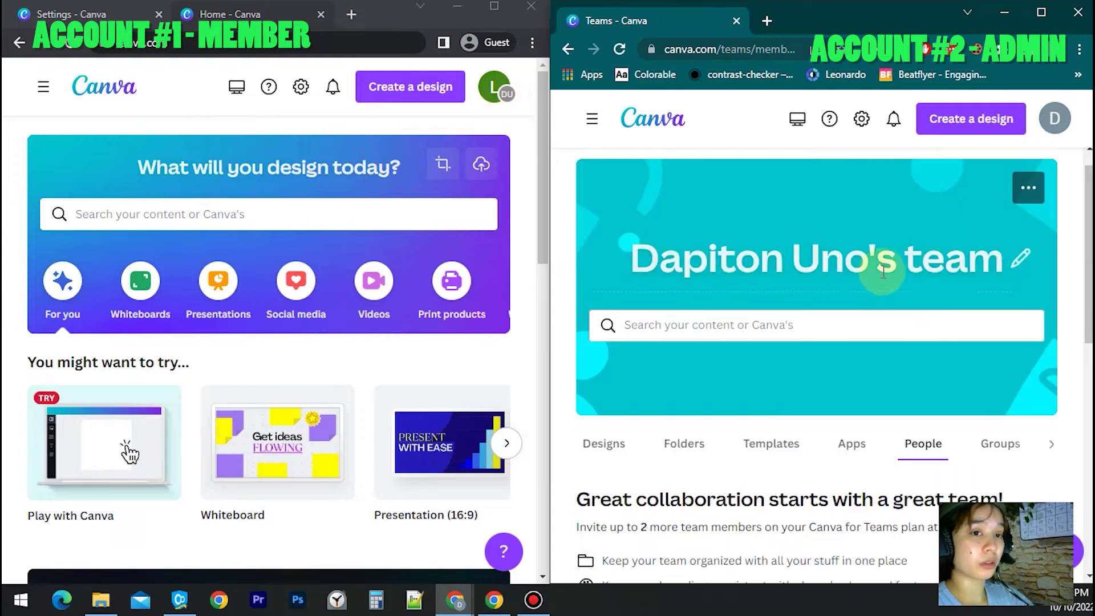
pyautogui.click(528, 153)
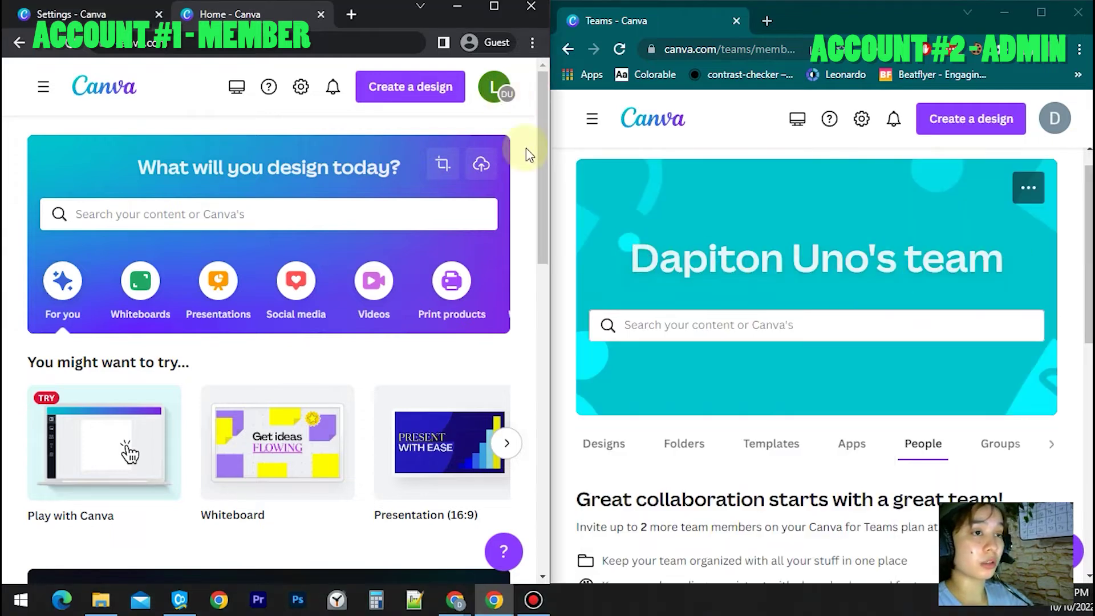
pyautogui.click(495, 91)
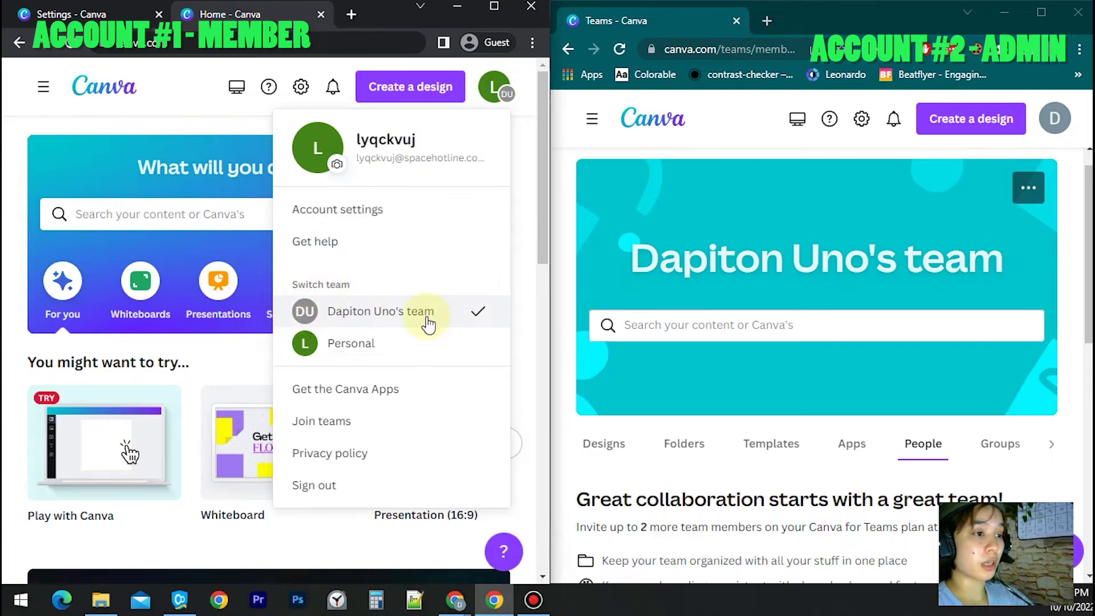
pyautogui.click(371, 350)
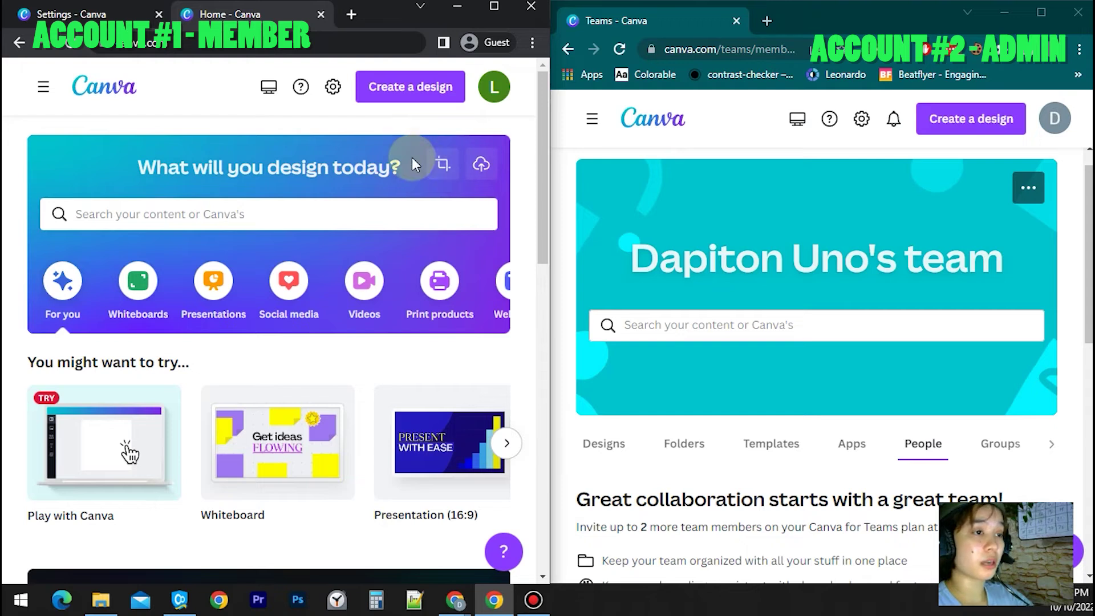
pyautogui.click(495, 90)
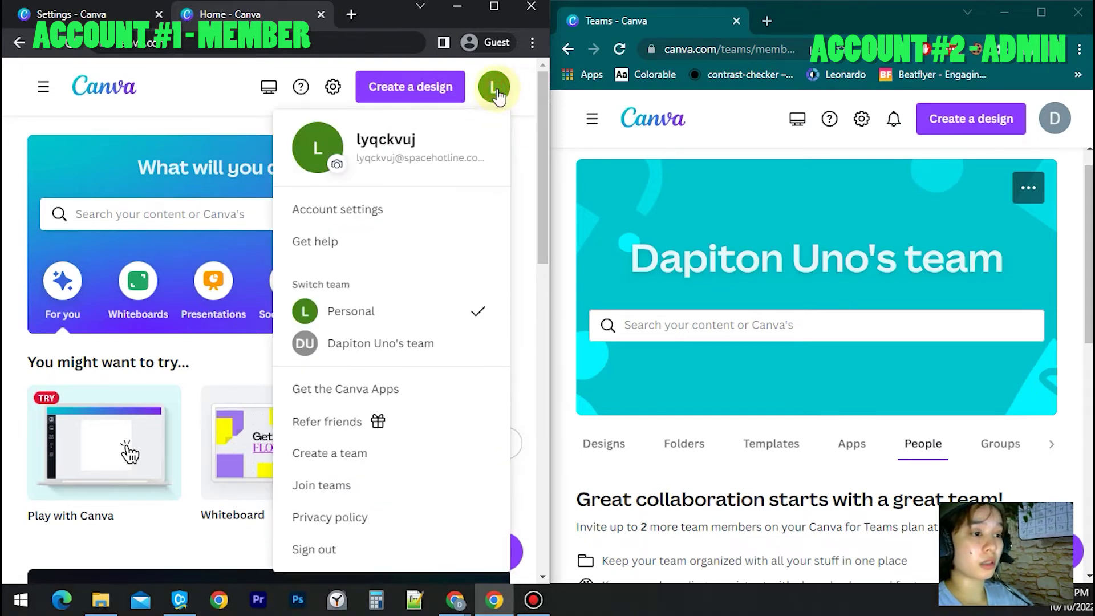
pyautogui.click(388, 345)
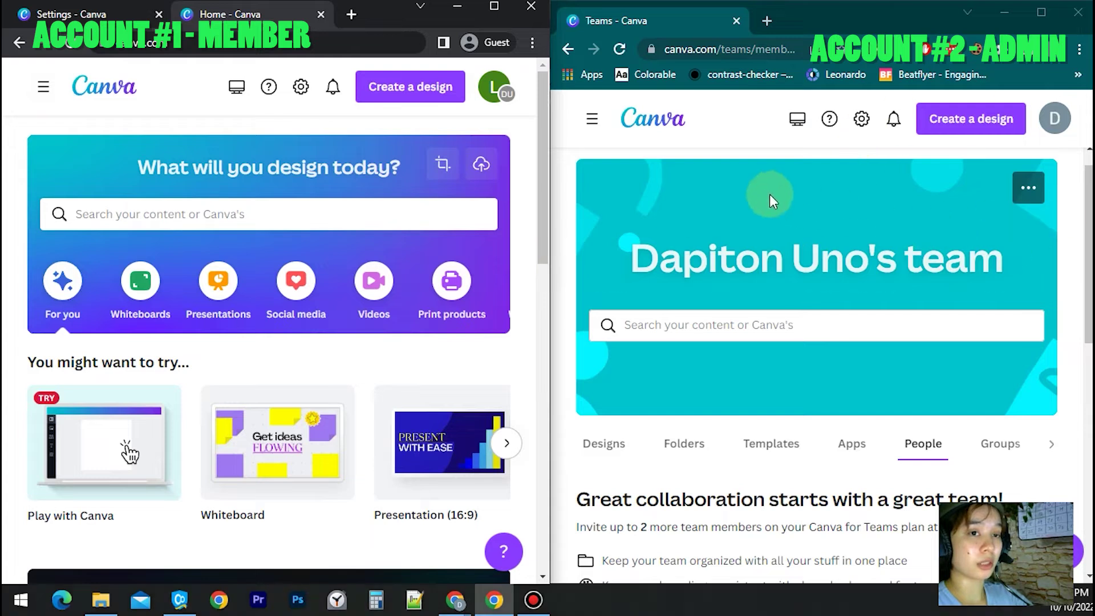
pyautogui.scroll(-4, 677, 188)
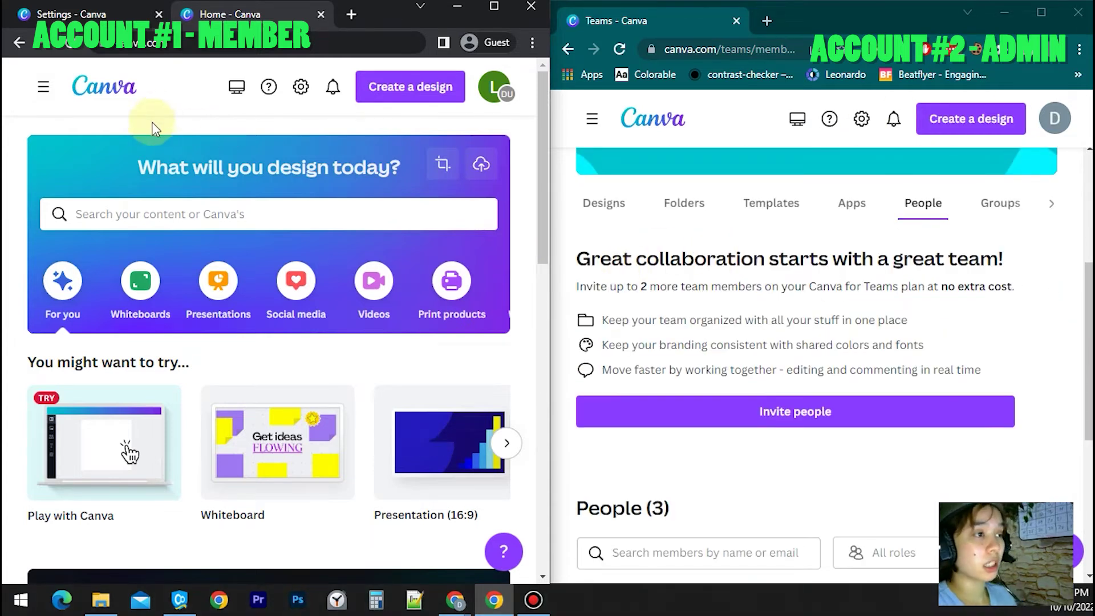
# - In the member window, open the team's People tab and review its three members' roles
pyautogui.click(44, 94)
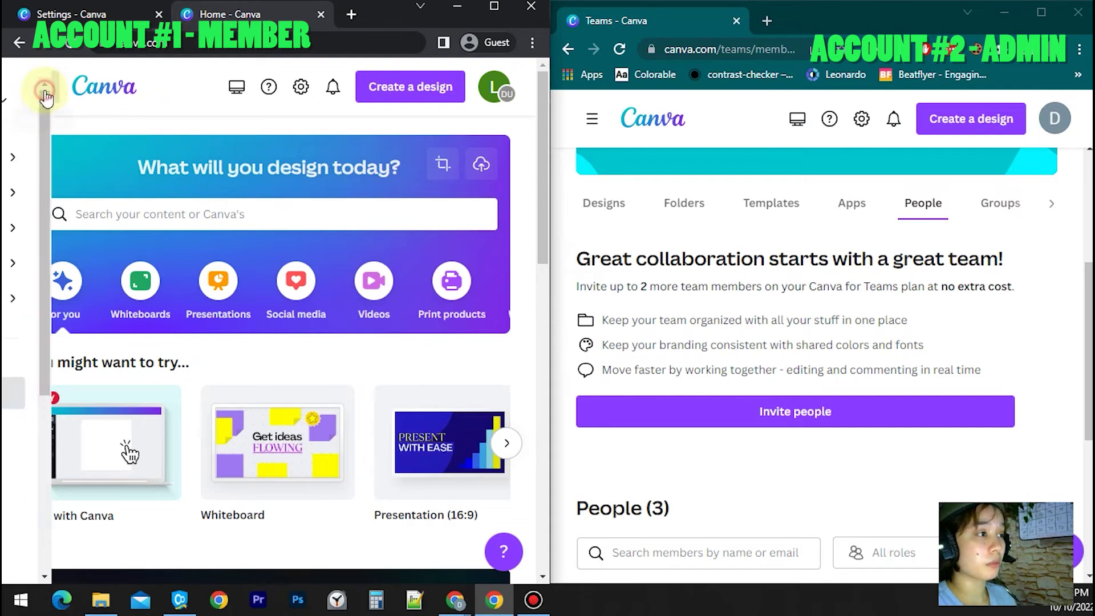
pyautogui.scroll(-4, 38, 330)
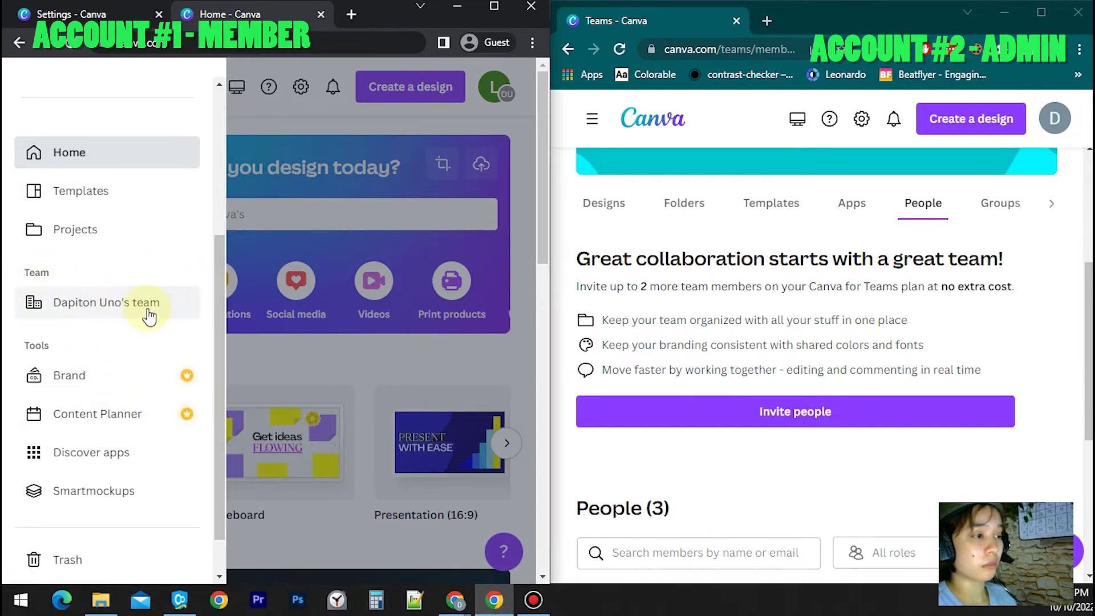
pyautogui.click(91, 305)
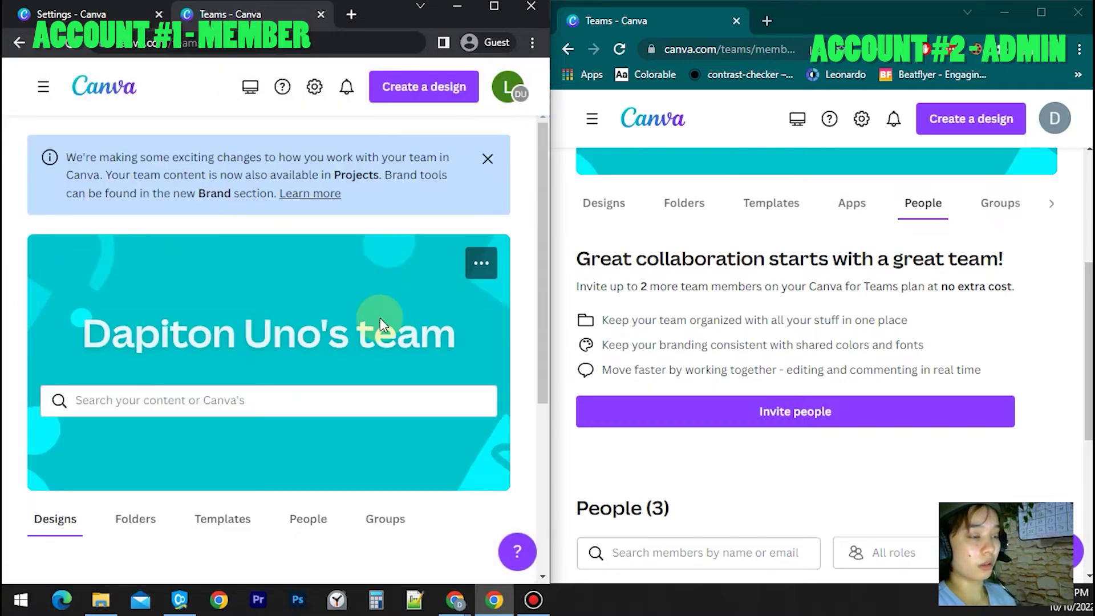
pyautogui.scroll(-4, 399, 305)
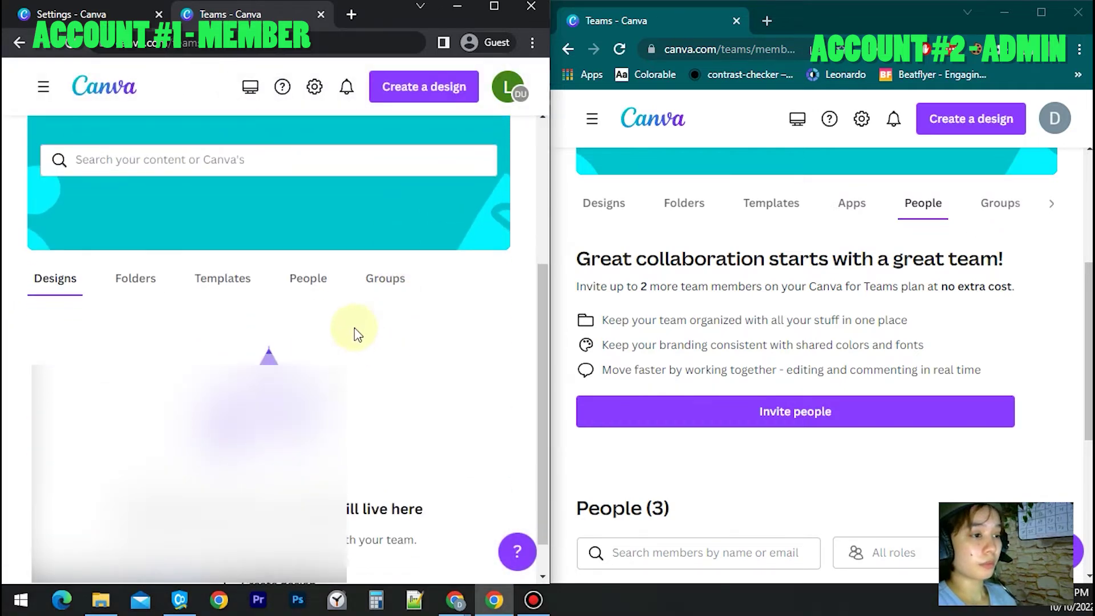
pyautogui.click(314, 280)
pyautogui.scroll(-3, 439, 336)
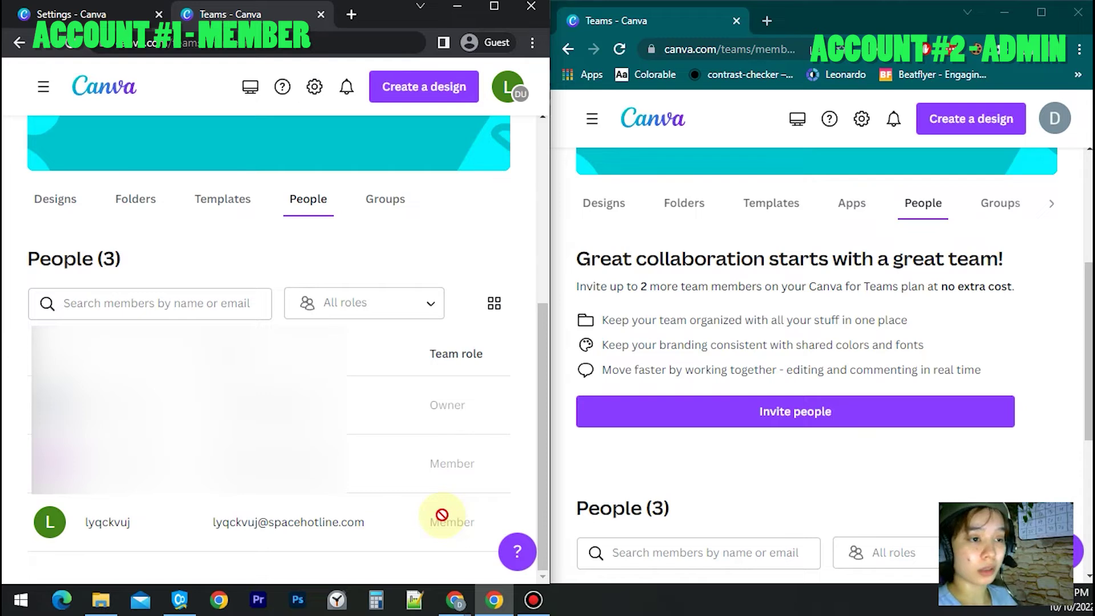
pyautogui.scroll(4, 66, 288)
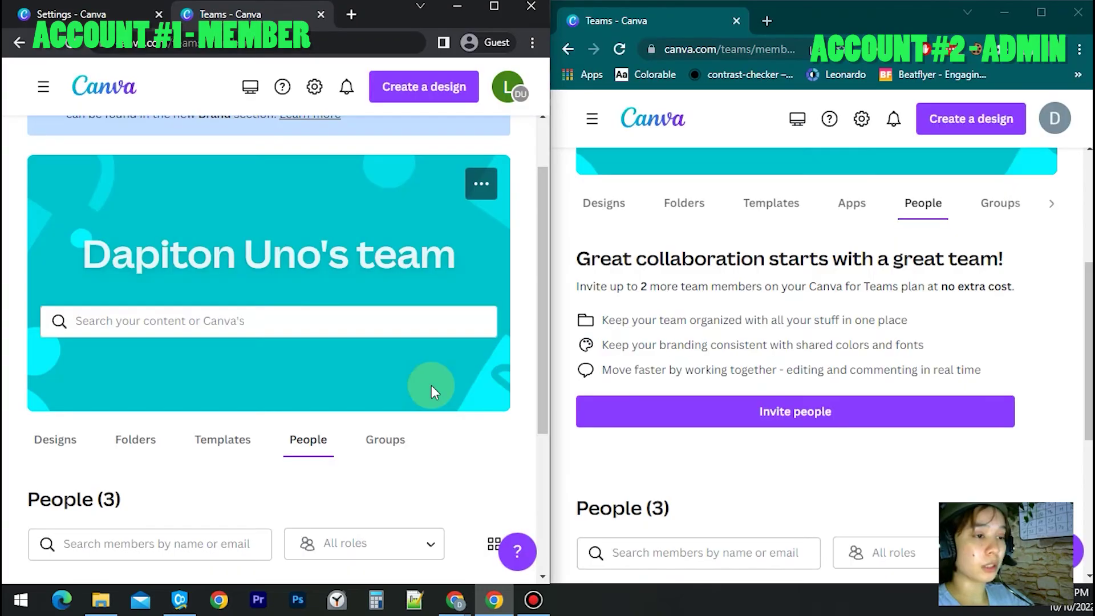
pyautogui.scroll(-4, 439, 430)
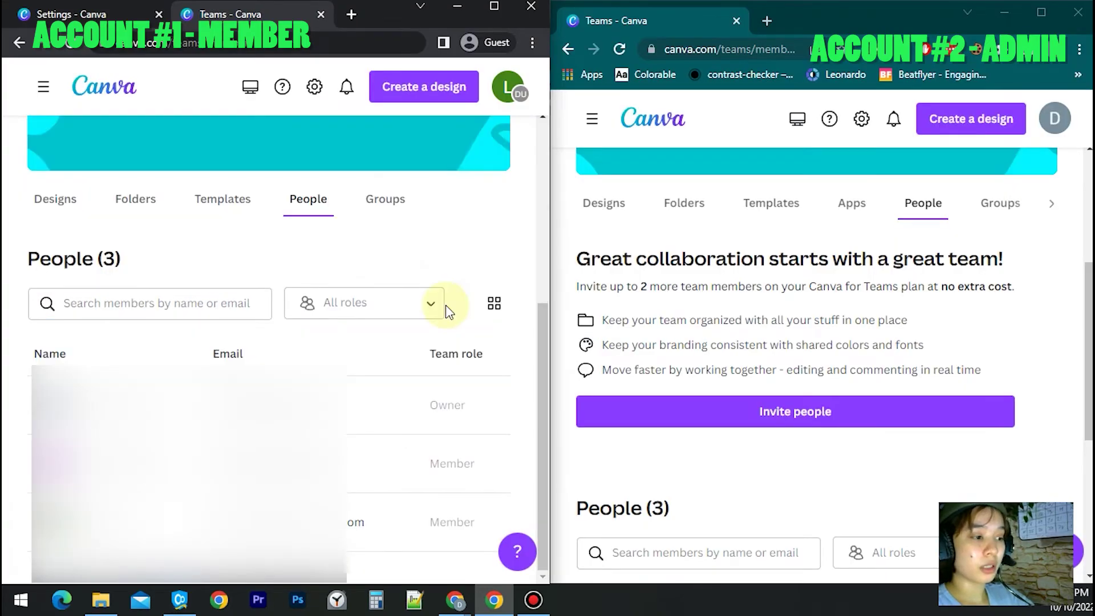
pyautogui.scroll(5, 399, 462)
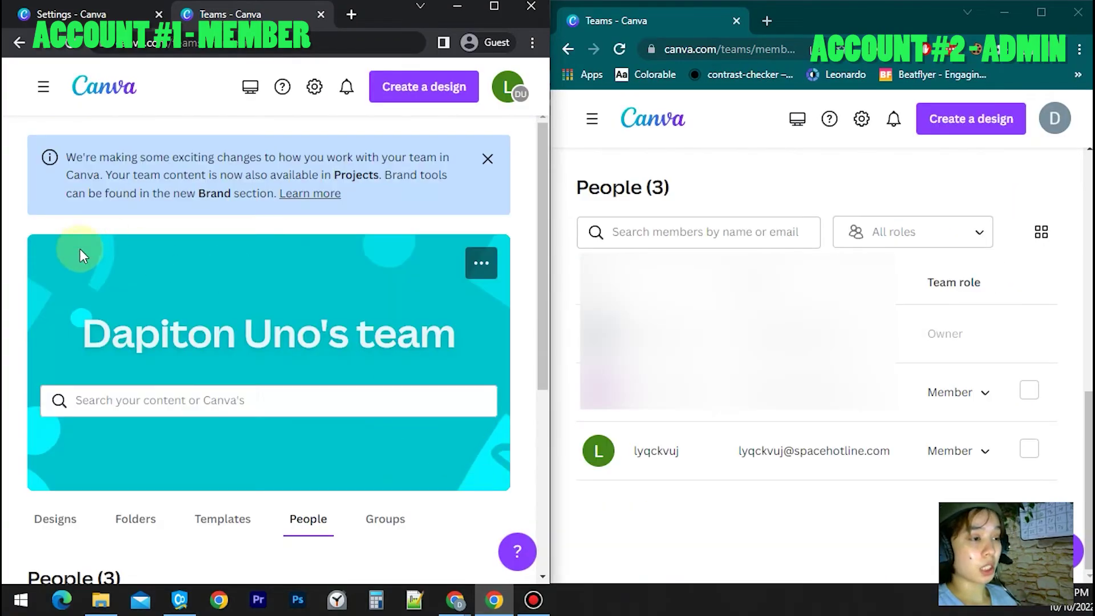
pyautogui.scroll(-3, 416, 405)
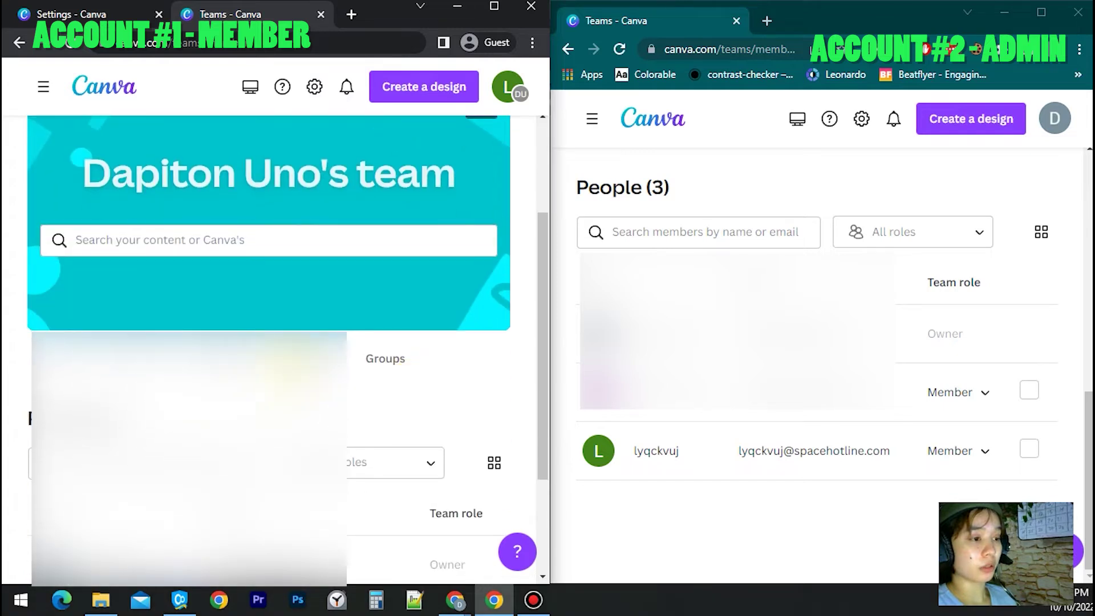
pyautogui.scroll(-3, 419, 406)
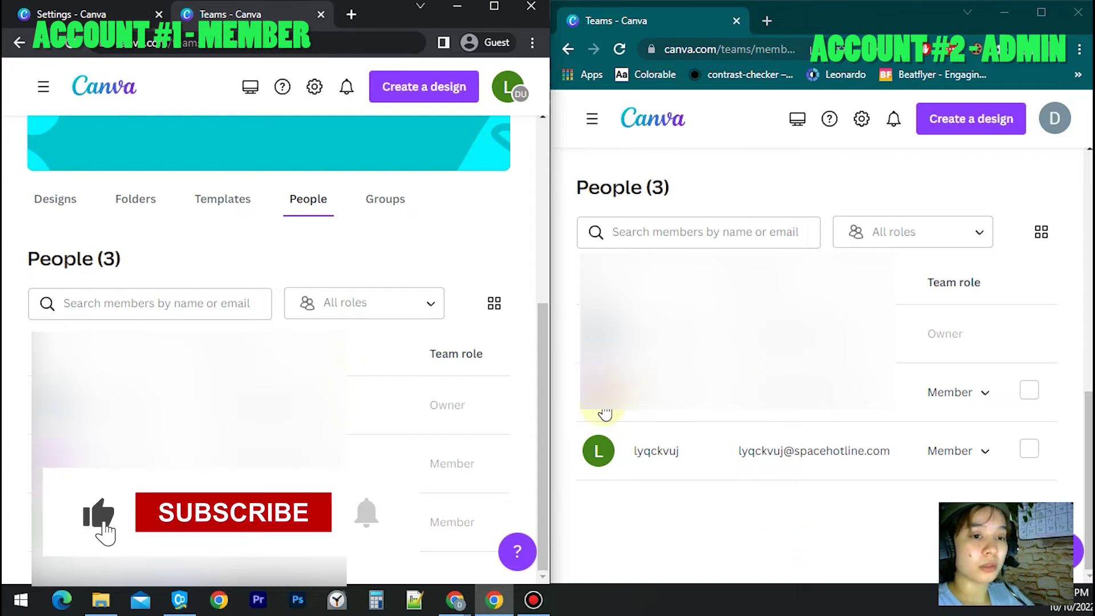
pyautogui.click(980, 455)
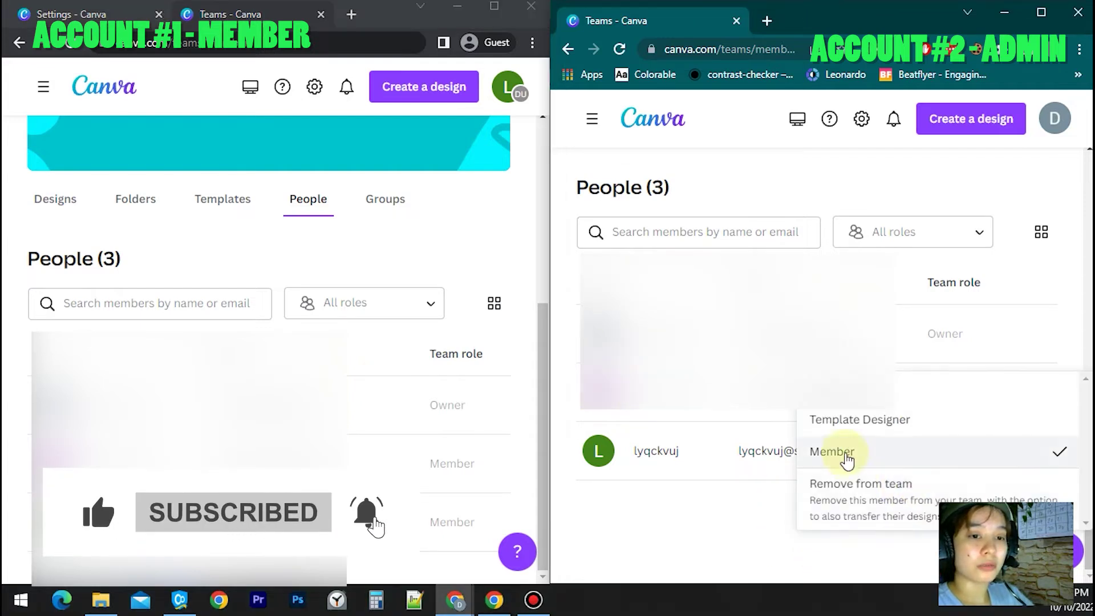
pyautogui.click(729, 520)
pyautogui.click(970, 395)
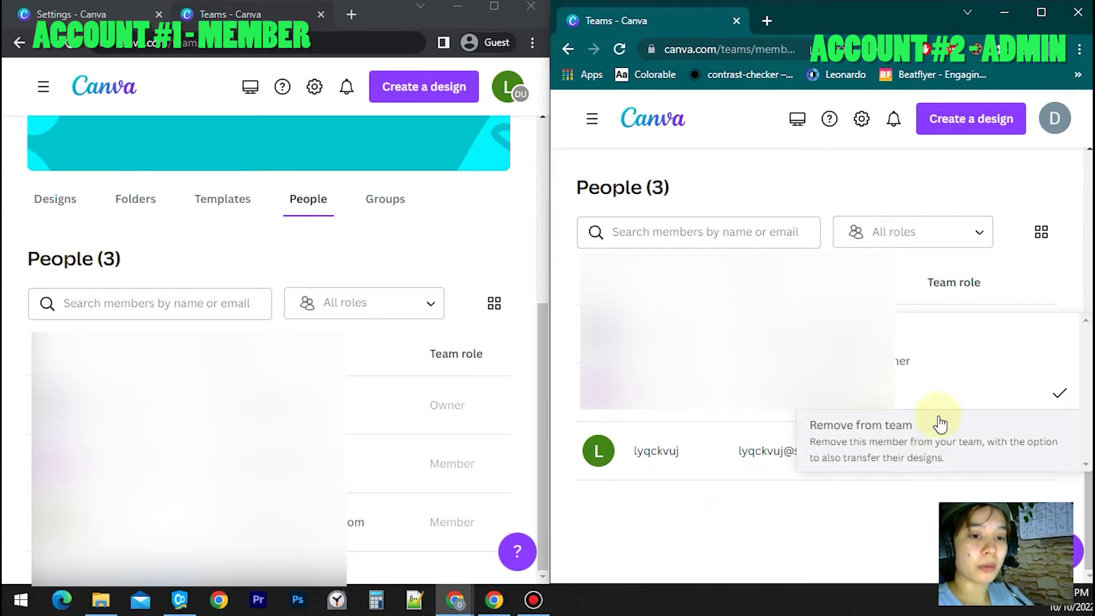
pyautogui.click(790, 527)
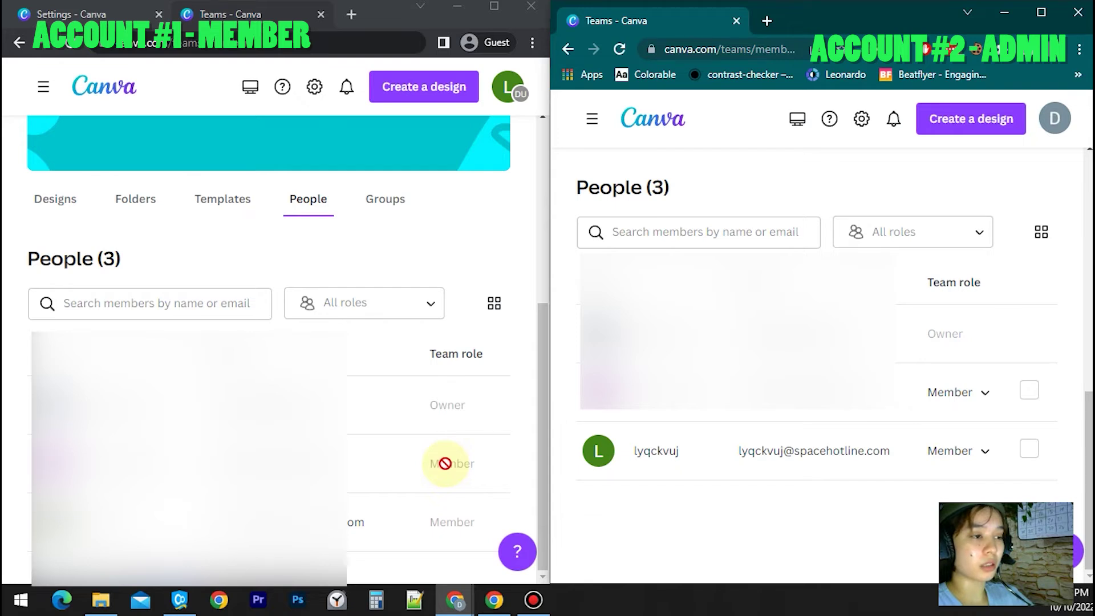
# - Open the member's Account settings and view its Billing & plans page
pyautogui.click(510, 88)
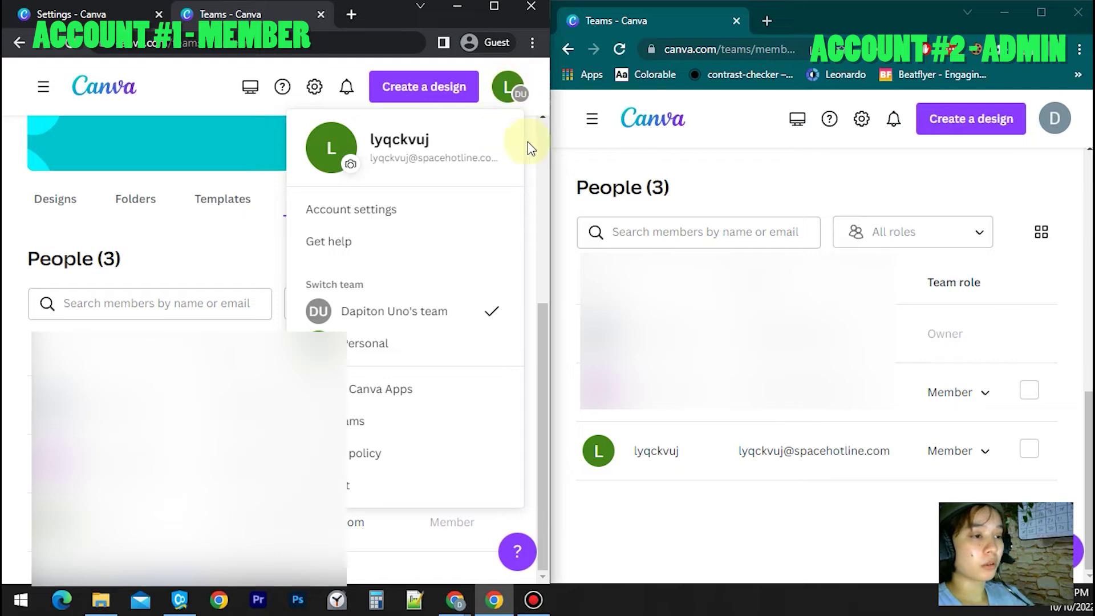
pyautogui.click(396, 217)
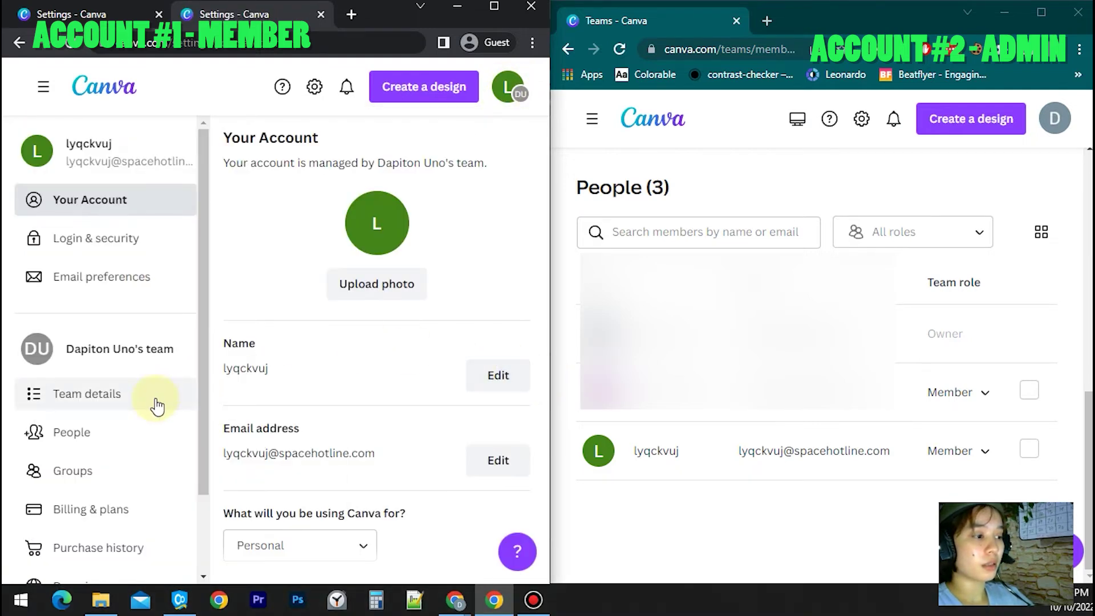
pyautogui.scroll(-1, 152, 399)
pyautogui.scroll(-1, 121, 208)
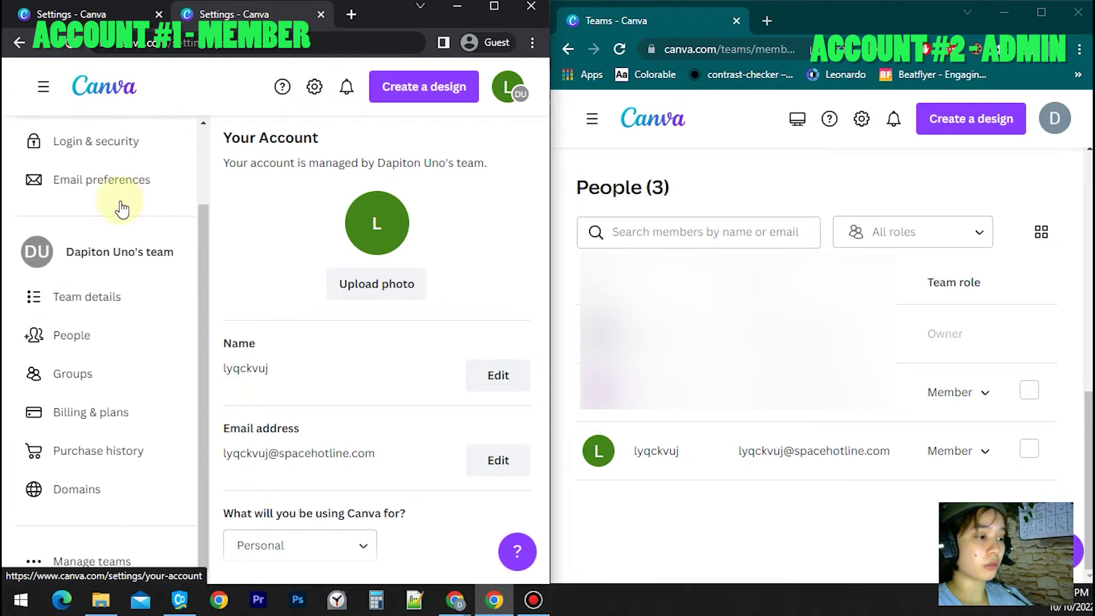
pyautogui.click(116, 422)
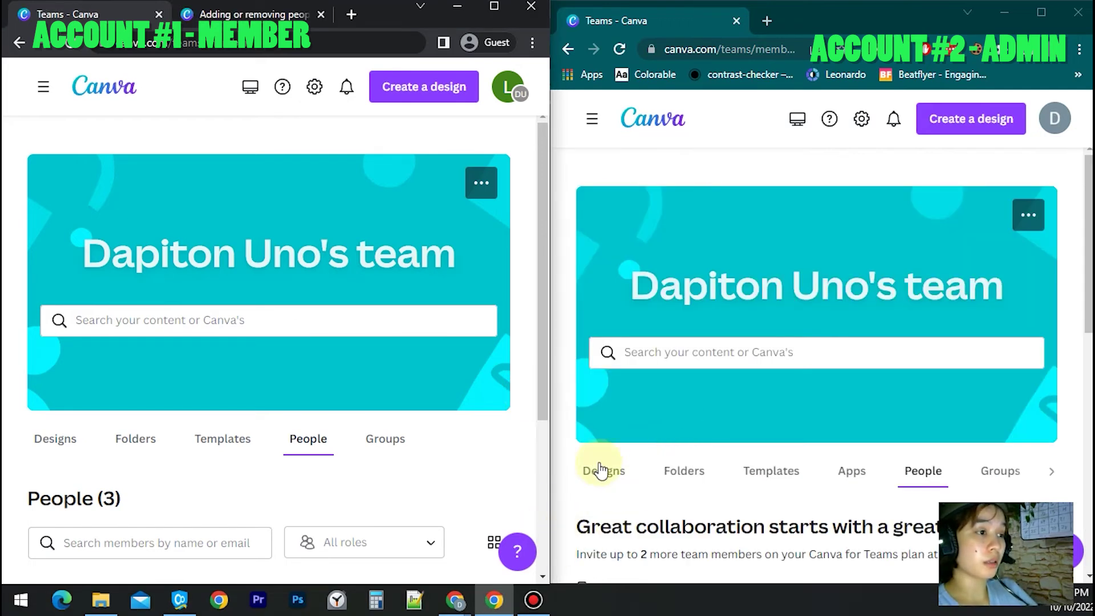
# - Search help for 'contact' and open the support form from the Contact Canva Support article
pyautogui.click(518, 549)
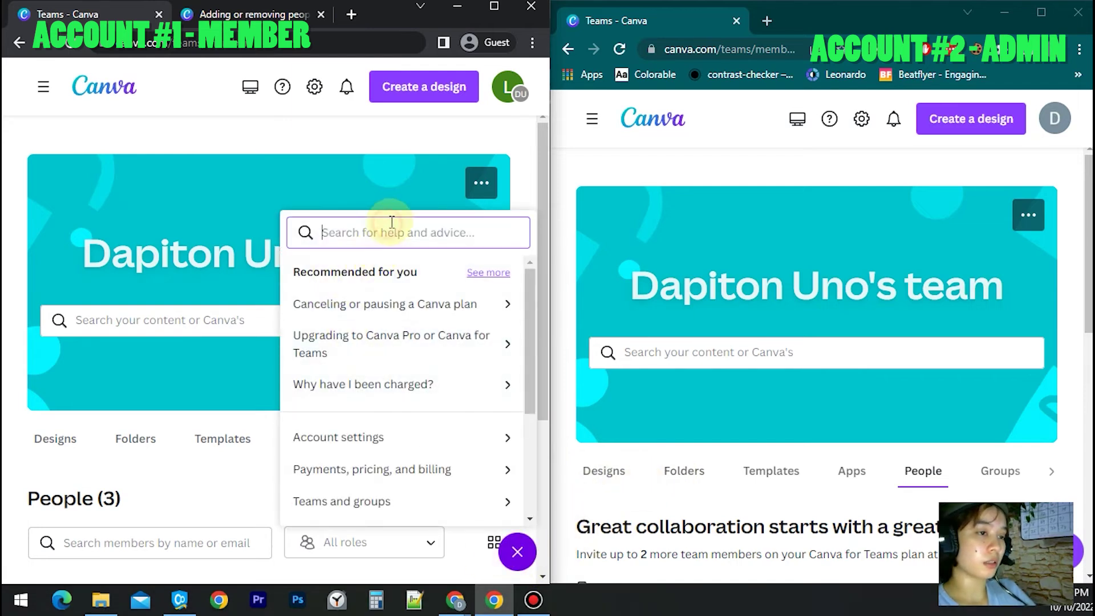
pyautogui.write('contact')
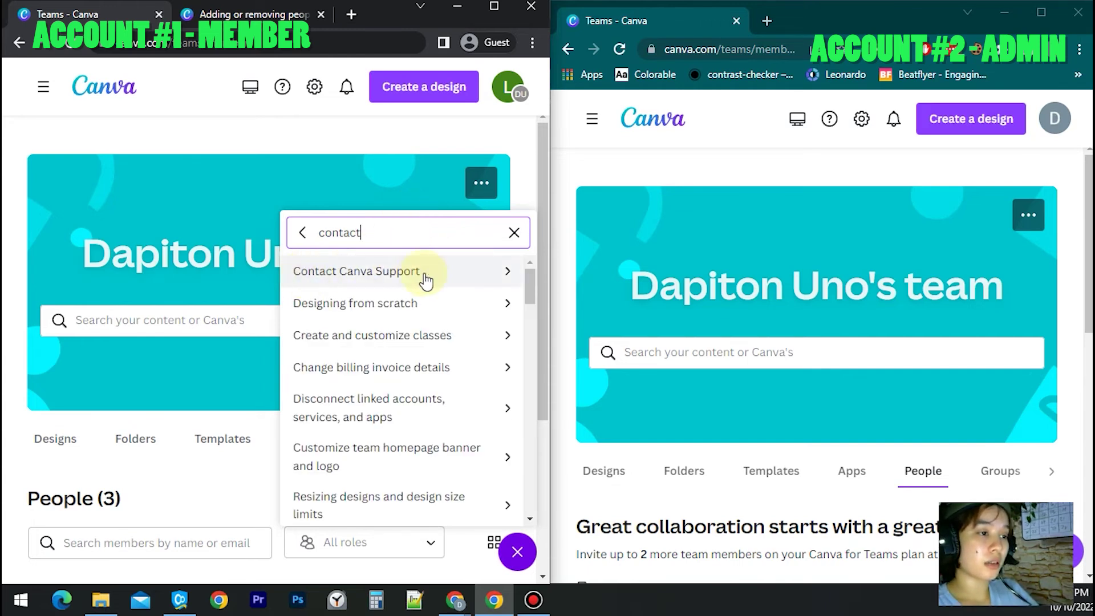
pyautogui.click(488, 269)
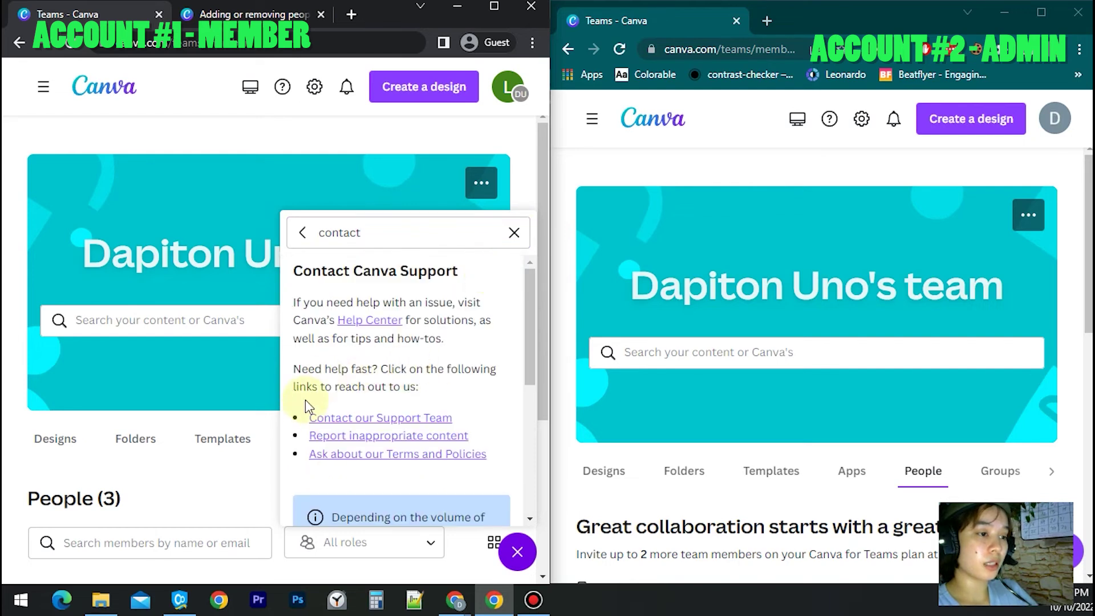
pyautogui.click(437, 419)
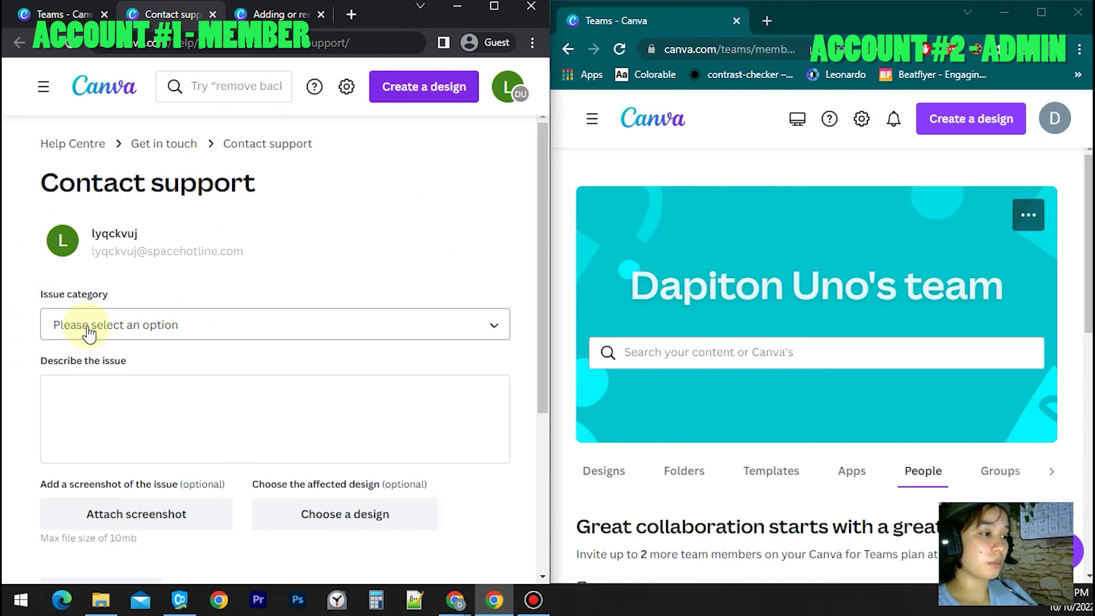
# - Choose Teams and groups as issue category and 'I want to be removed from a team' as issue
pyautogui.click(150, 335)
pyautogui.scroll(-1, 142, 454)
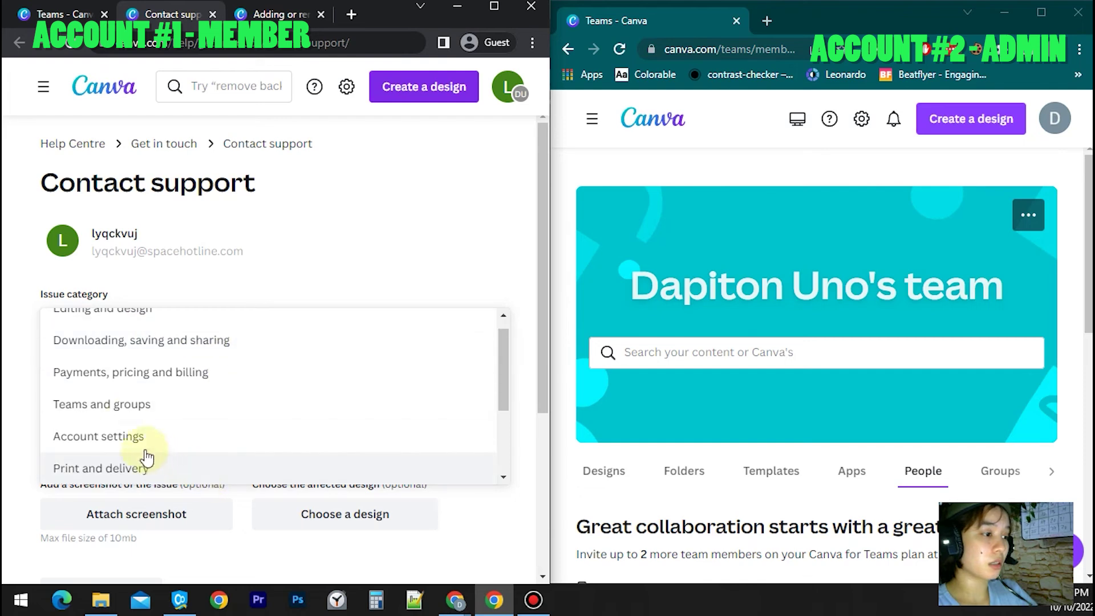
pyautogui.click(153, 405)
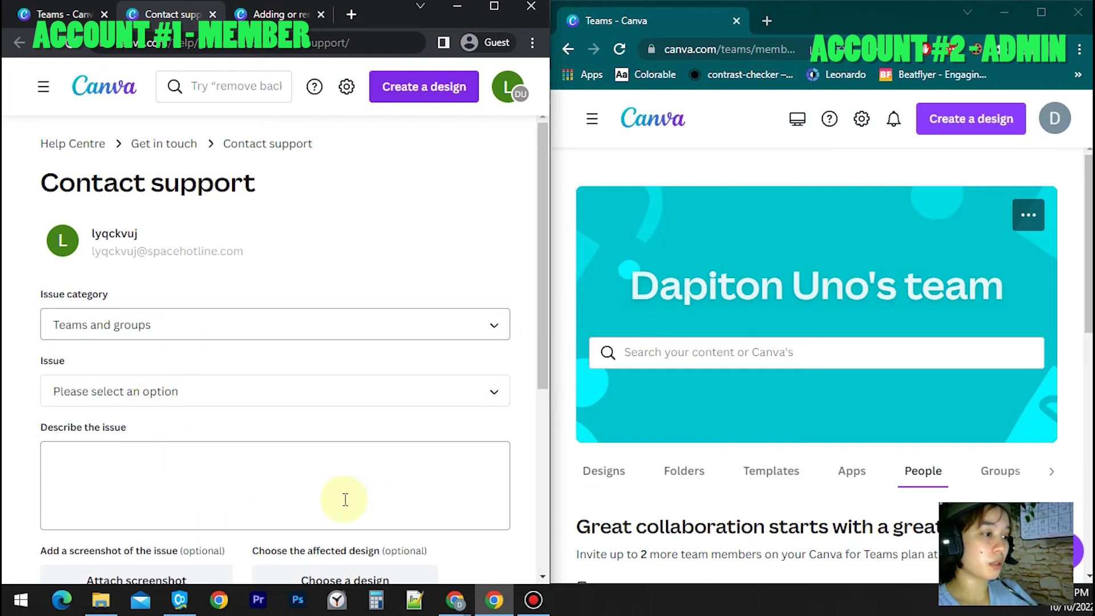
pyautogui.click(124, 404)
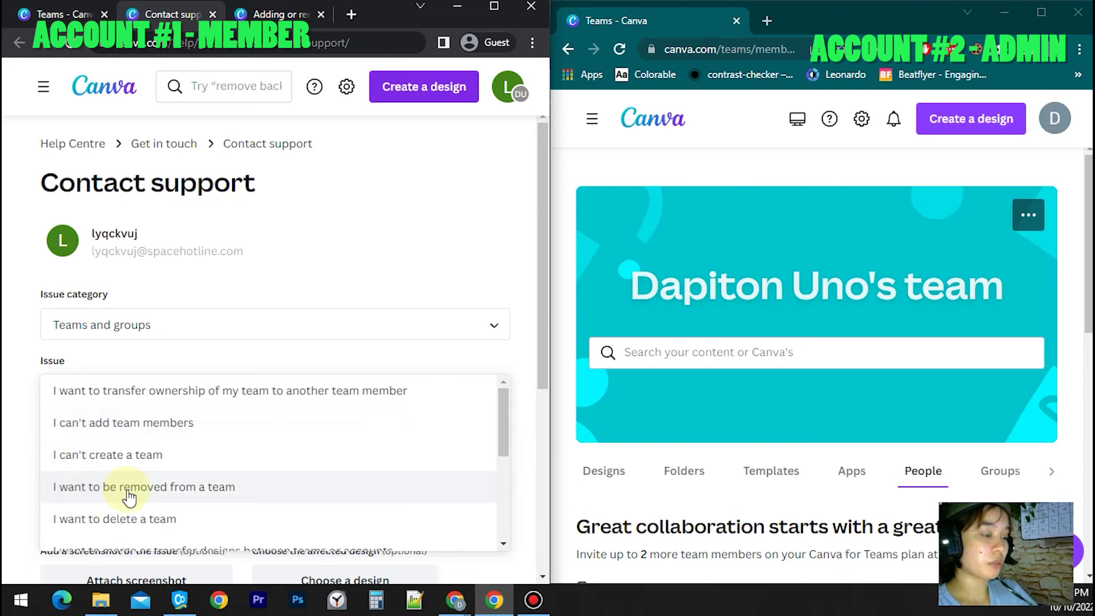
pyautogui.click(223, 490)
pyautogui.scroll(-1, 228, 465)
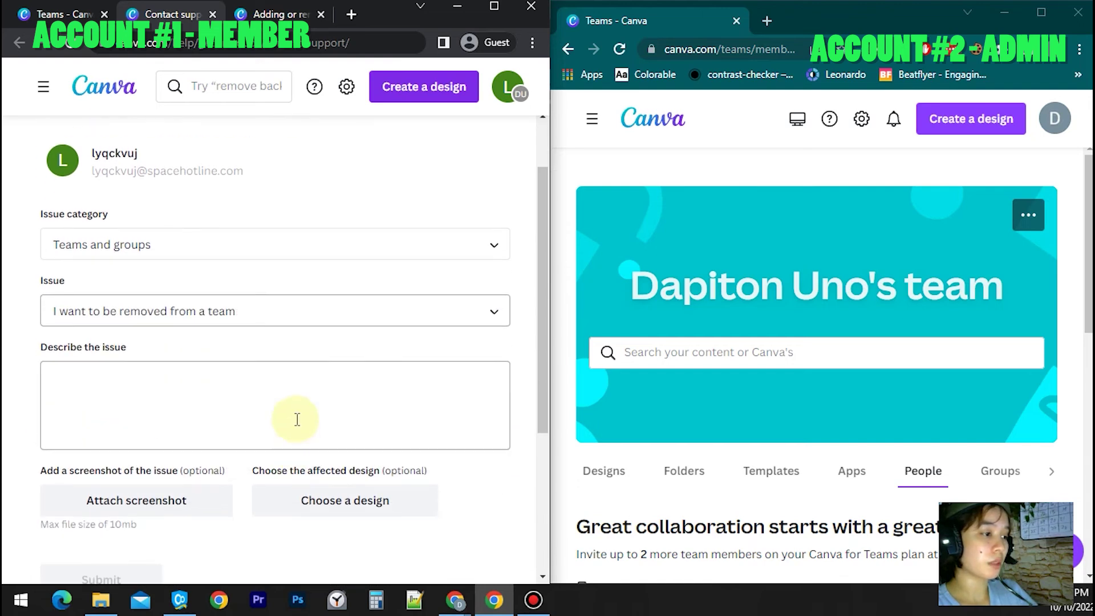
pyautogui.click(297, 400)
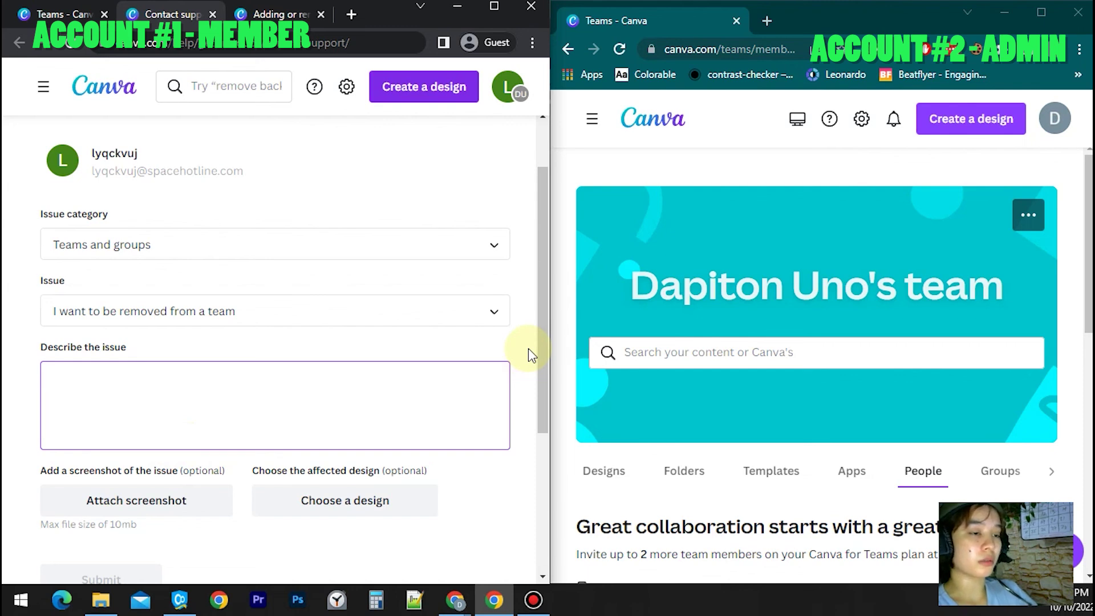
# - Enter the description 'ffgf' and submit the support request
pyautogui.scroll(-5, 528, 349)
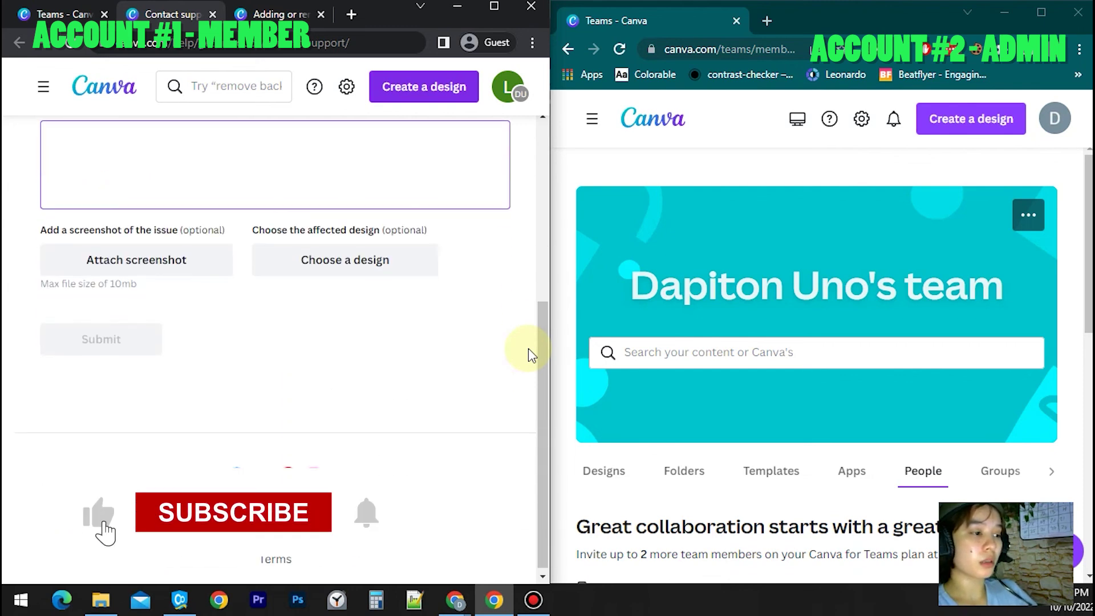
pyautogui.scroll(3, 529, 349)
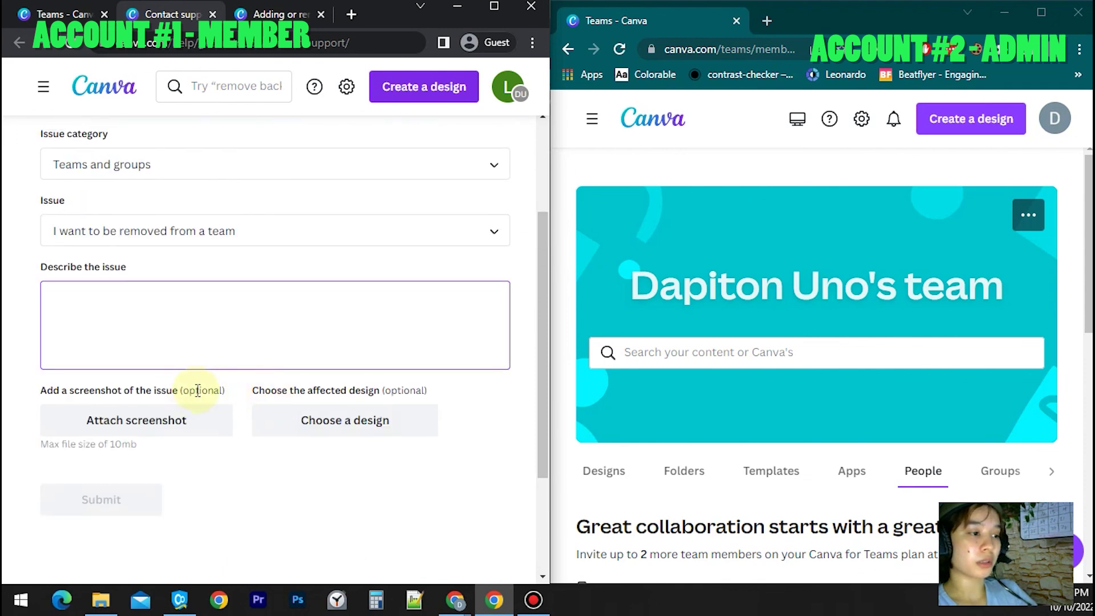
pyautogui.scroll(-2, 124, 253)
pyautogui.write('ffgf')
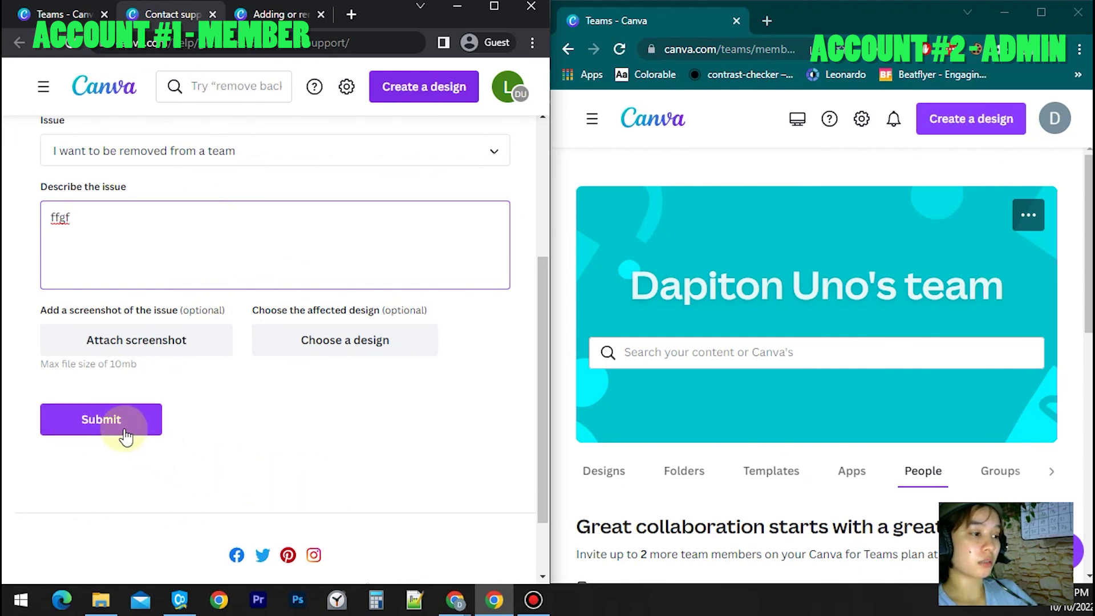
pyautogui.click(78, 429)
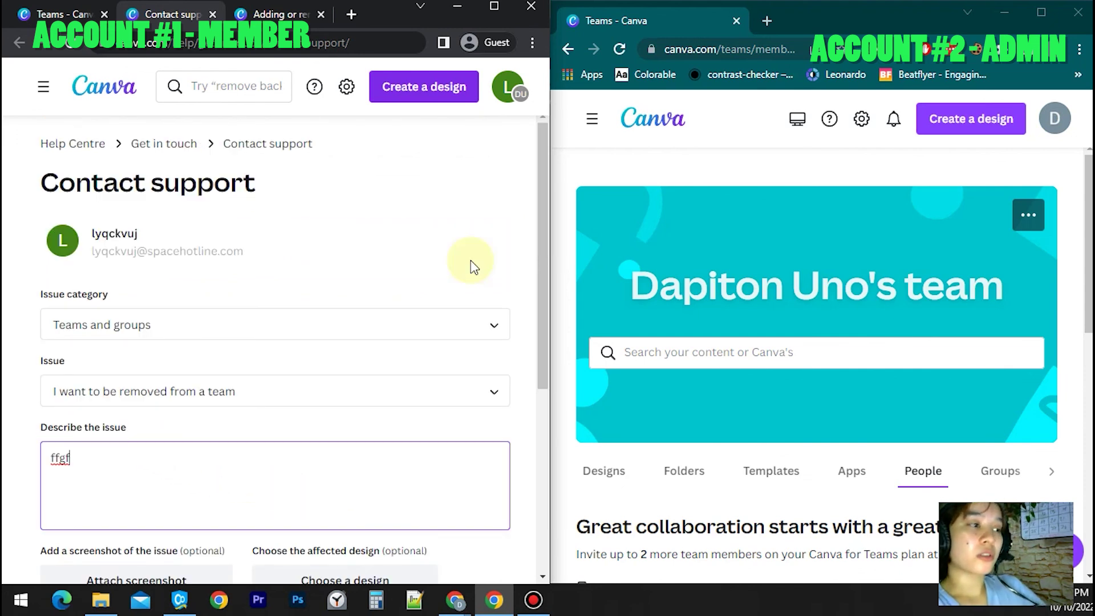
pyautogui.click(828, 252)
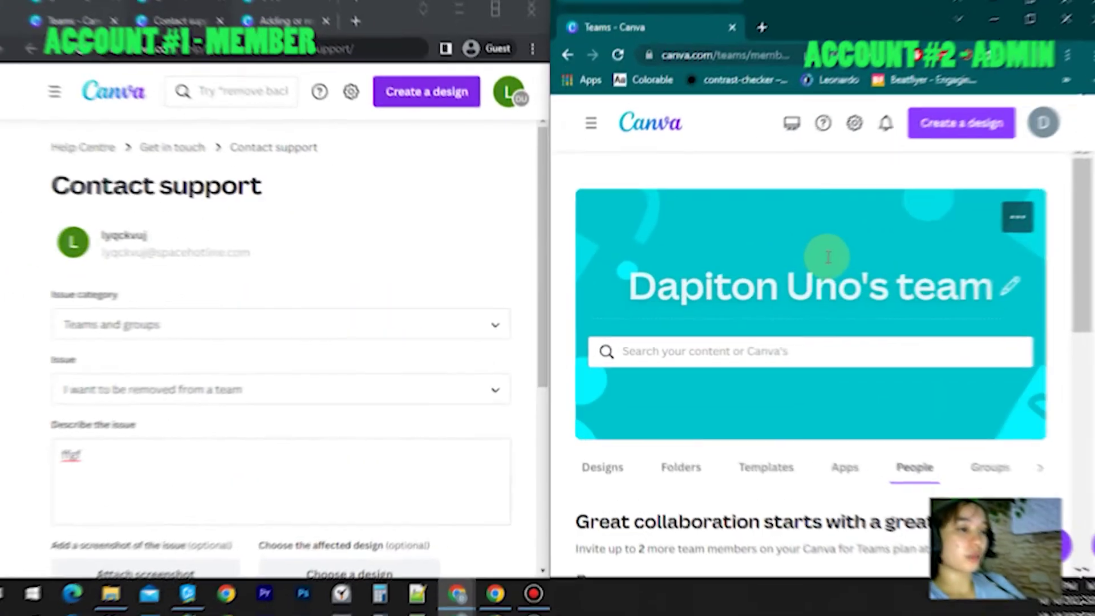